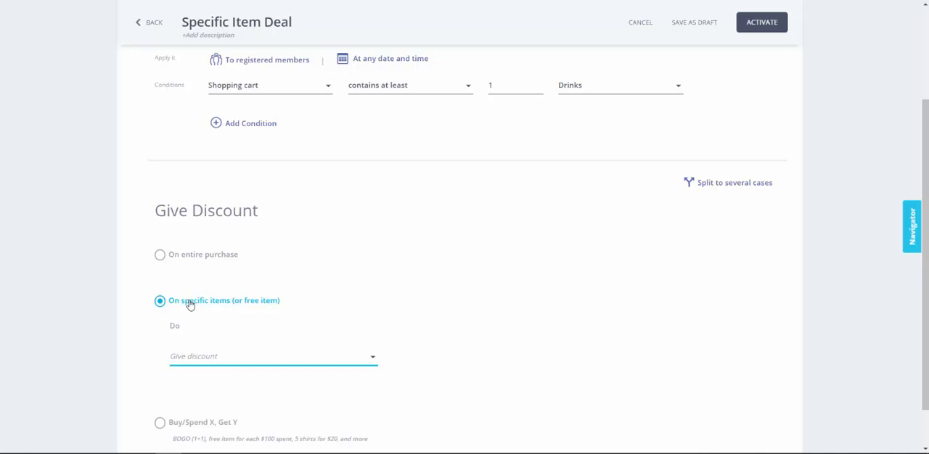
# Step: Add a Percent off discount for specific items and set it to 50%
pyautogui.click(207, 357)
pyautogui.click(199, 405)
pyautogui.scroll(-2, 202, 377)
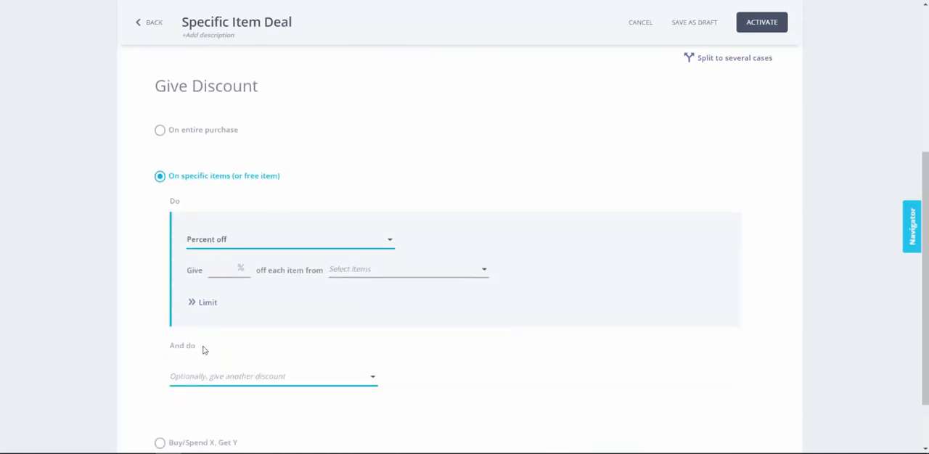
pyautogui.click(220, 271)
pyautogui.write('50')
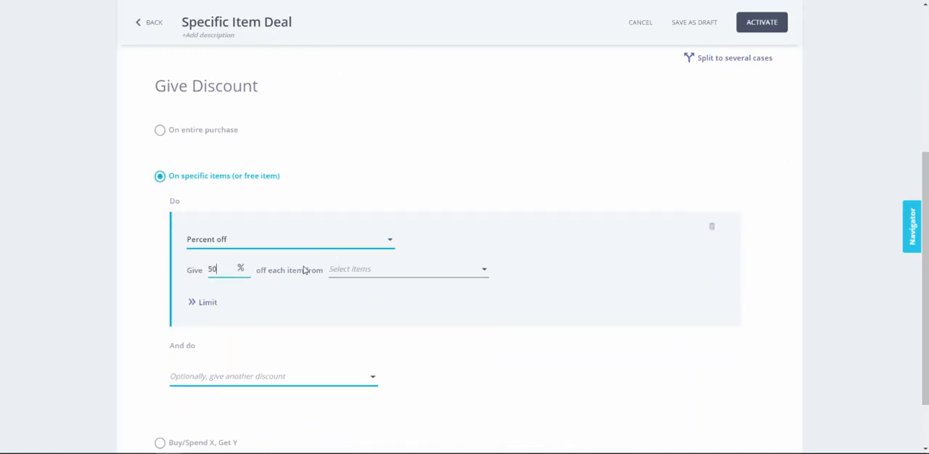
# Step: Apply the percent discount to item codes 666, 5555 and 888
pyautogui.click(352, 273)
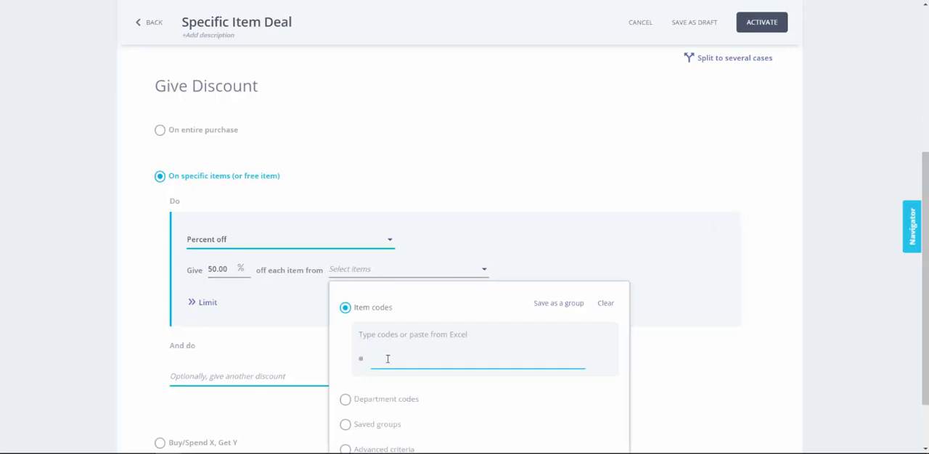
pyautogui.write('666')
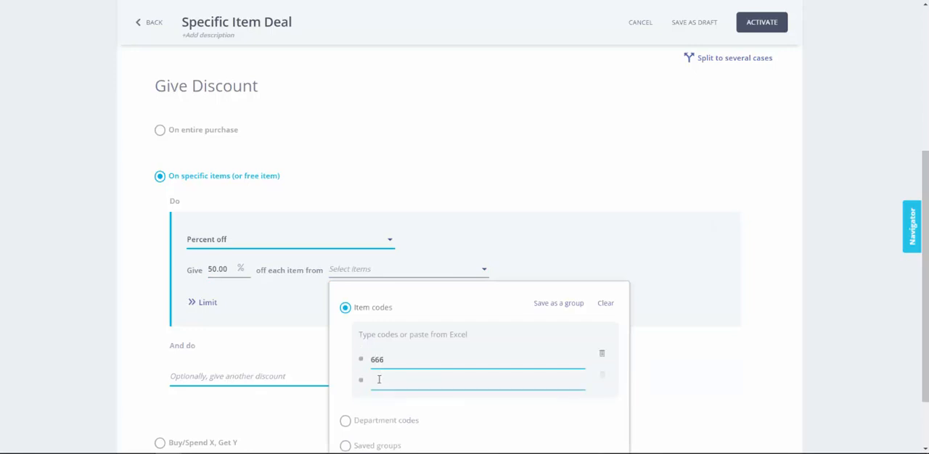
pyautogui.click(379, 381)
pyautogui.write('5555')
pyautogui.click(378, 401)
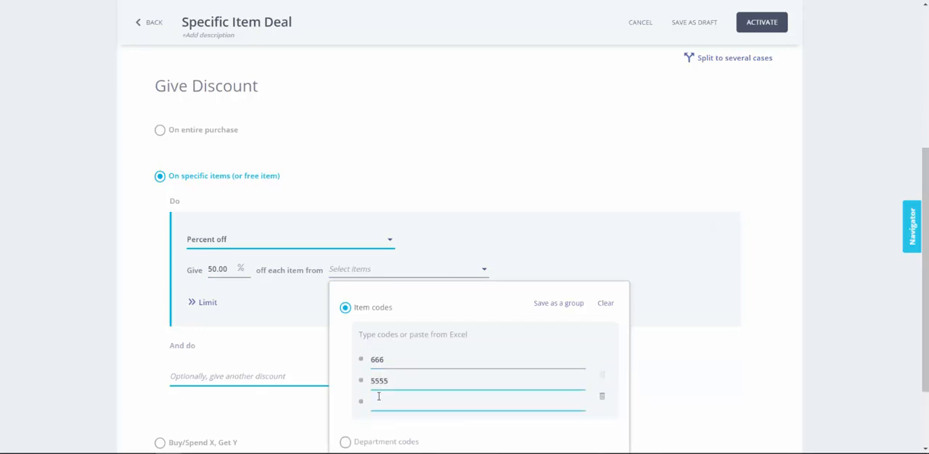
pyautogui.write('888')
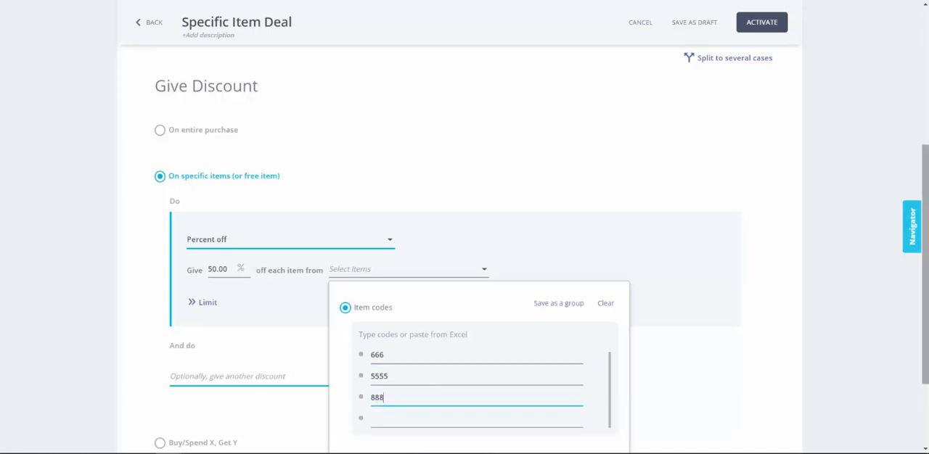
pyautogui.scroll(-3, 925, 261)
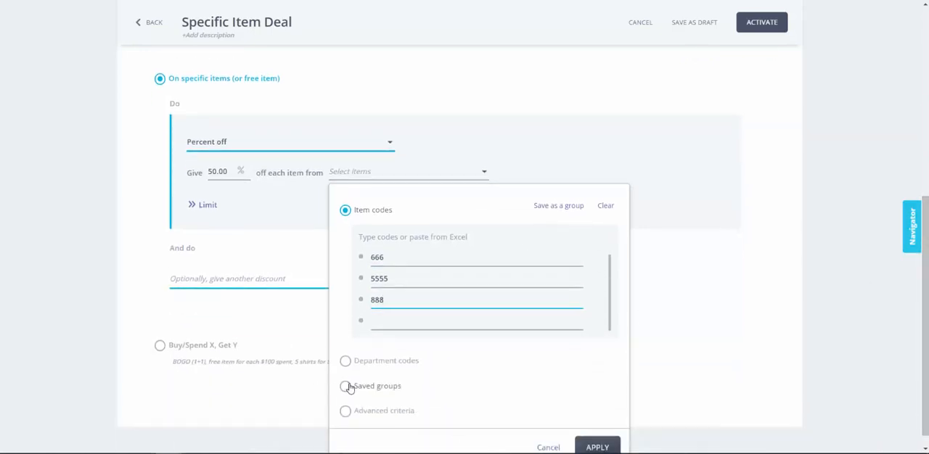
pyautogui.click(596, 447)
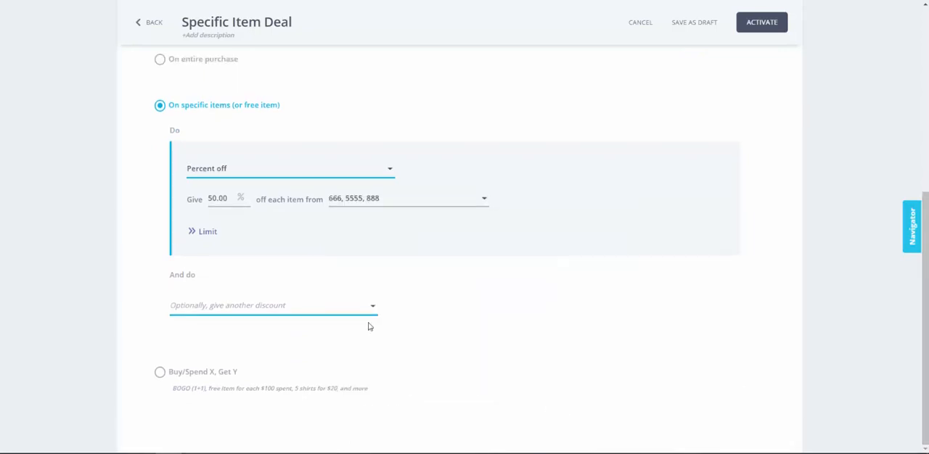
# Step: Limit the discount to a total amount of 20 and to 1 application per purchase
pyautogui.click(194, 233)
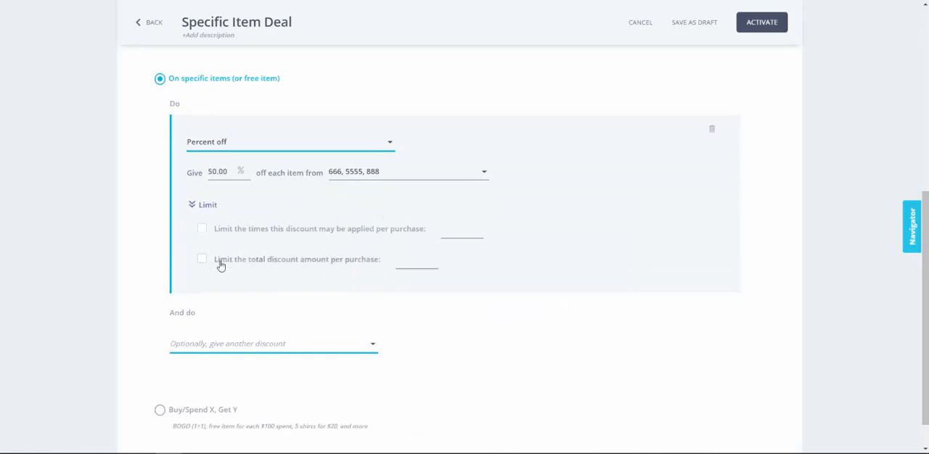
pyautogui.click(203, 260)
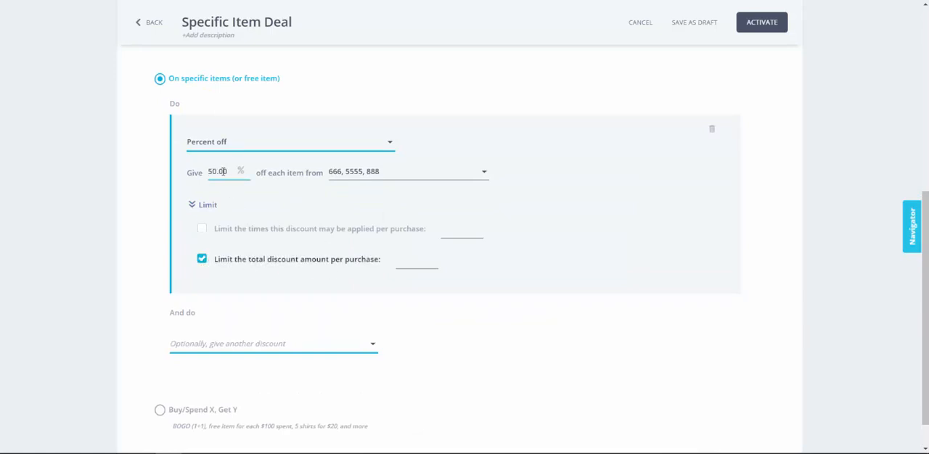
pyautogui.click(407, 257)
pyautogui.write('20')
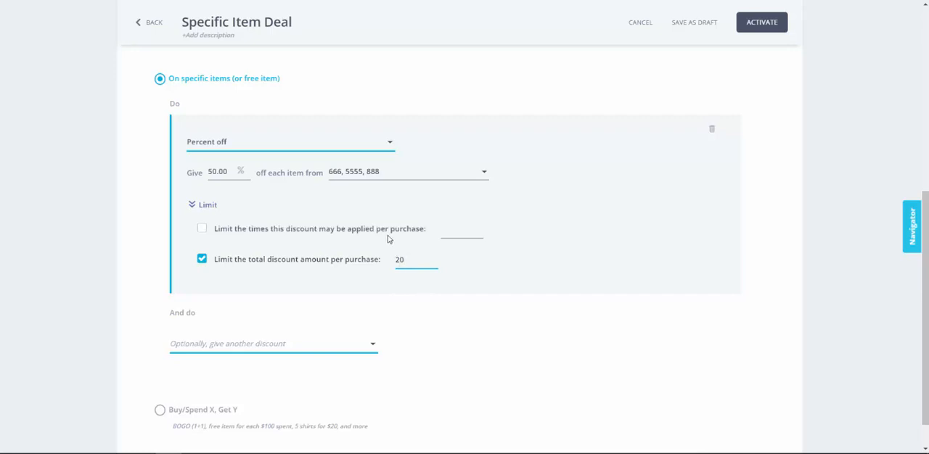
pyautogui.click(388, 236)
pyautogui.write('1')
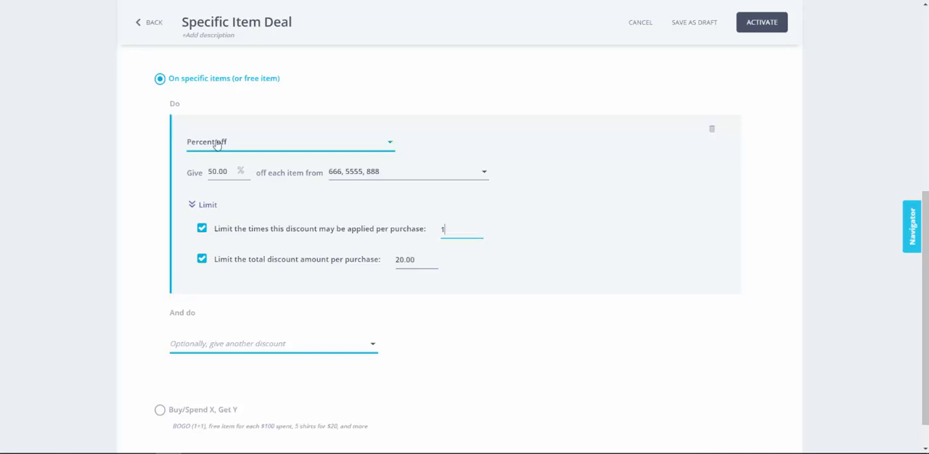
# Step: Change the discount type to Special price and set the price to 2 each
pyautogui.click(265, 154)
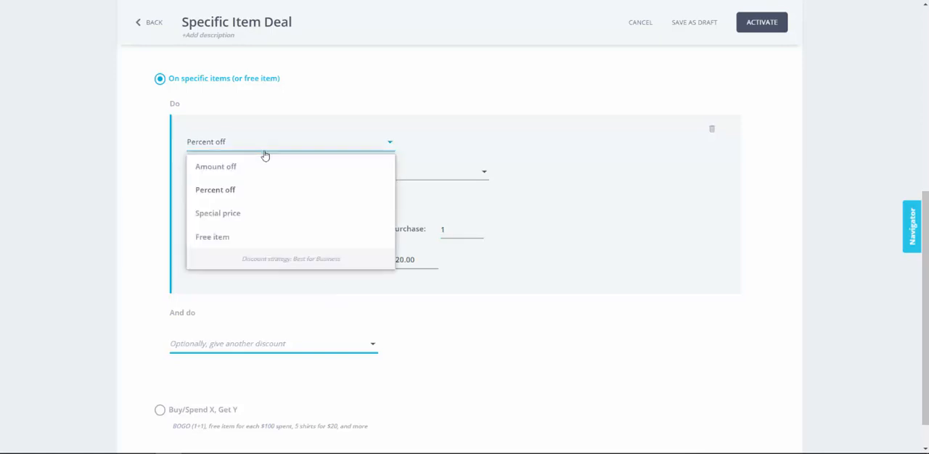
pyautogui.click(228, 212)
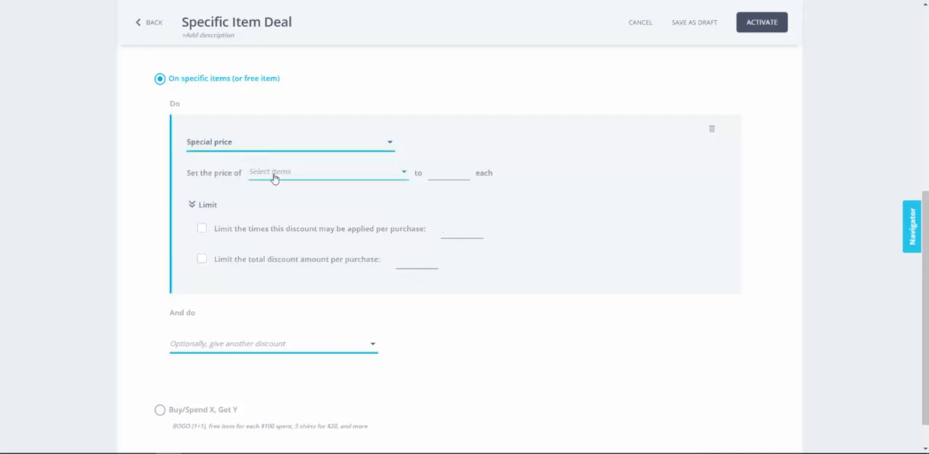
pyautogui.click(441, 178)
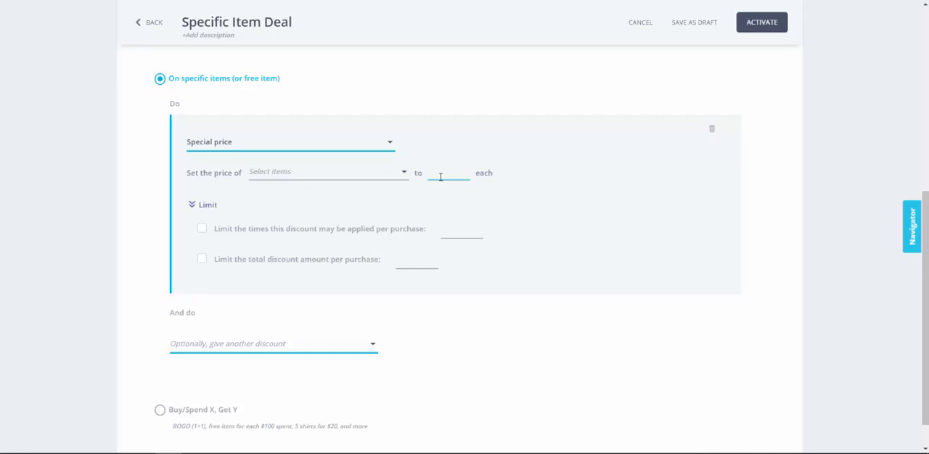
pyautogui.write('2')
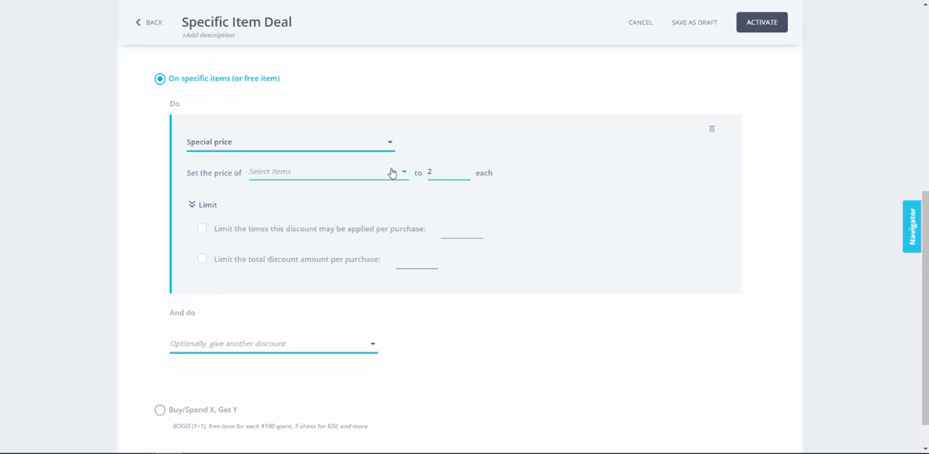
# Step: Apply the special price to item codes 5555, 4444 and 333
pyautogui.click(358, 173)
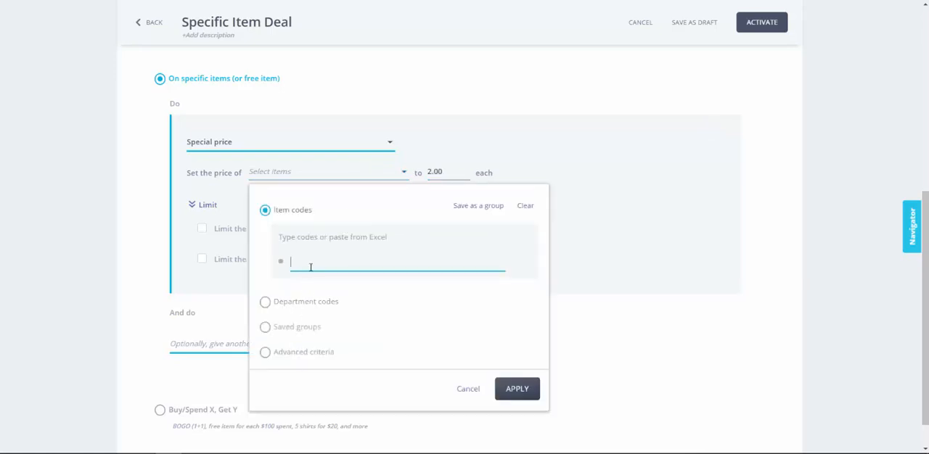
pyautogui.write('5555')
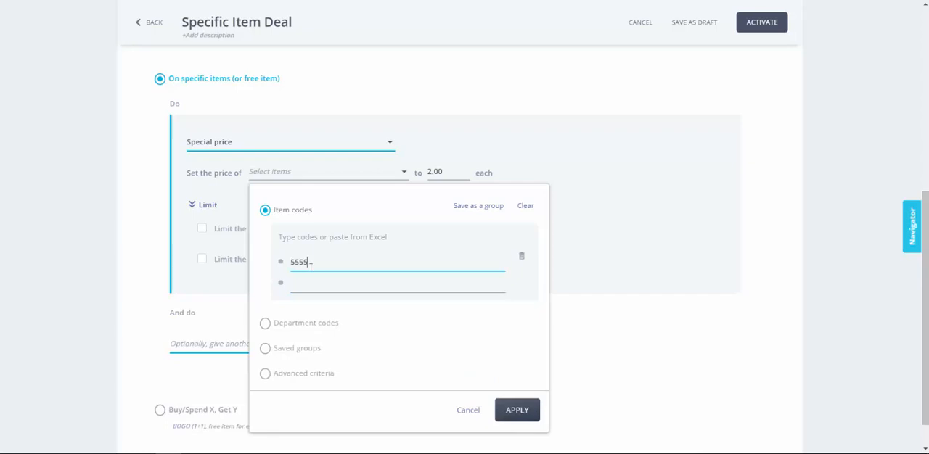
pyautogui.click(311, 282)
pyautogui.write('4444')
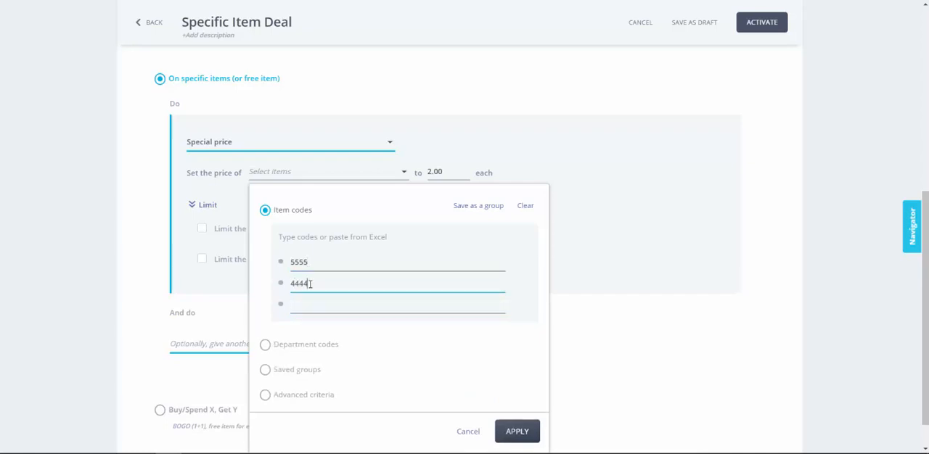
pyautogui.click(307, 309)
pyautogui.write('333')
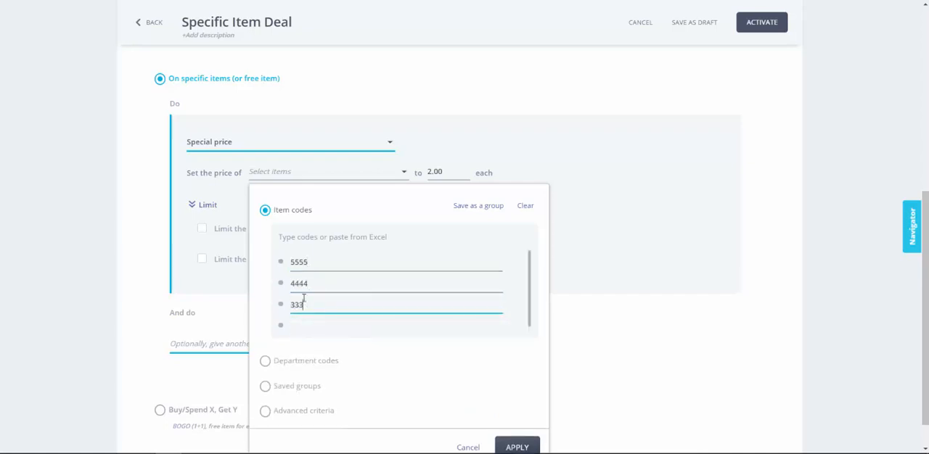
pyautogui.click(519, 446)
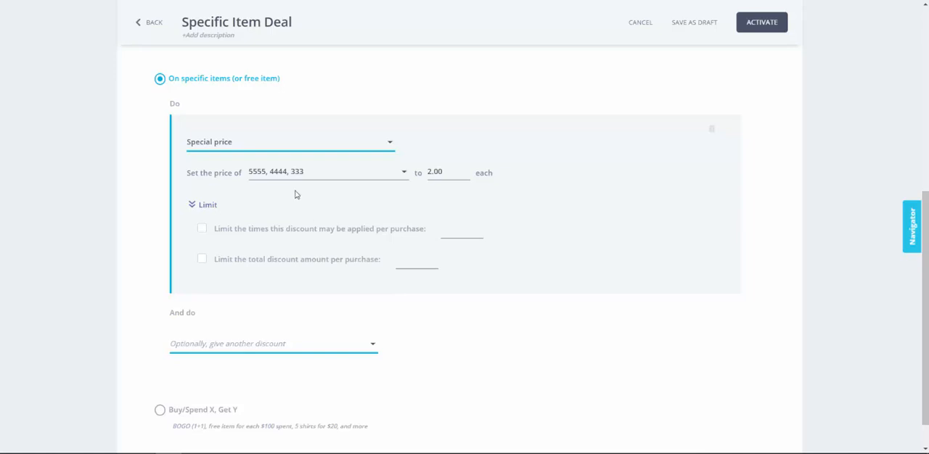
# Step: Change the discount type to Free item and enter item codes 56565 and 56656 as the free items
pyautogui.click(272, 150)
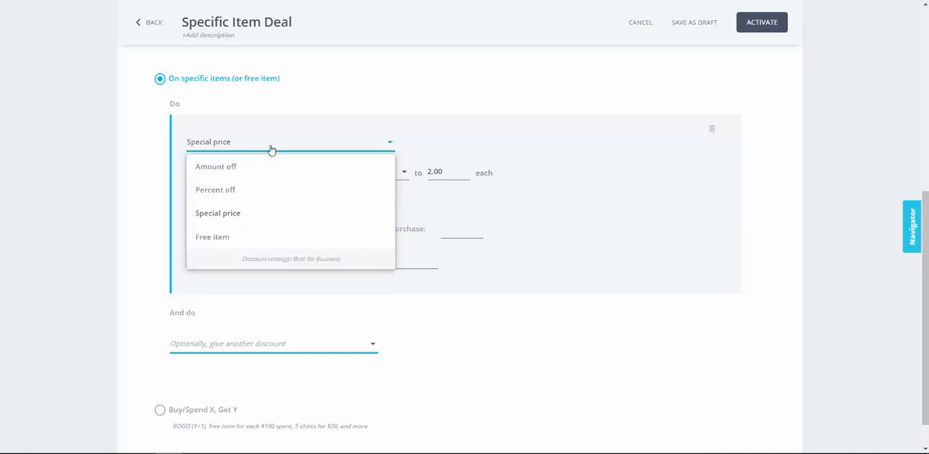
pyautogui.click(214, 237)
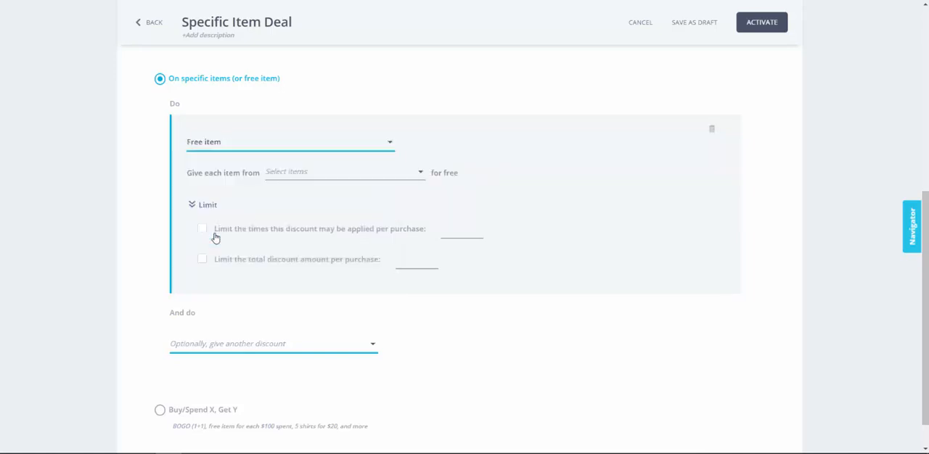
pyautogui.click(276, 178)
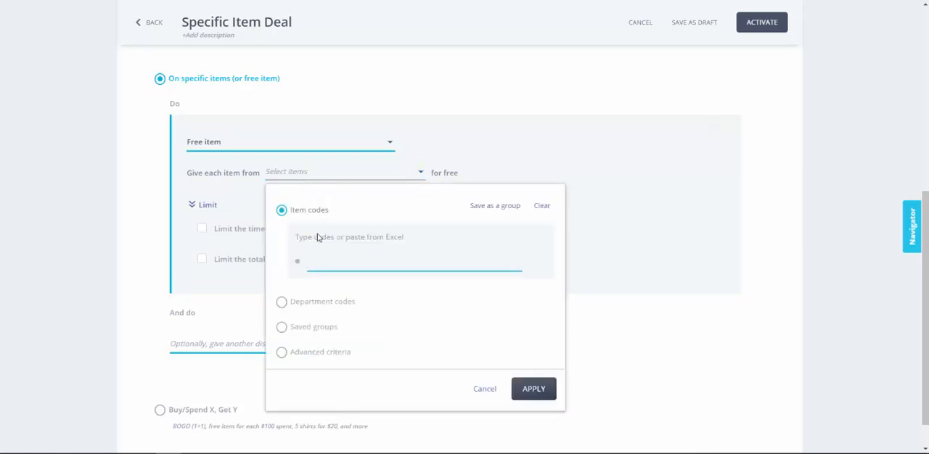
pyautogui.write('56565')
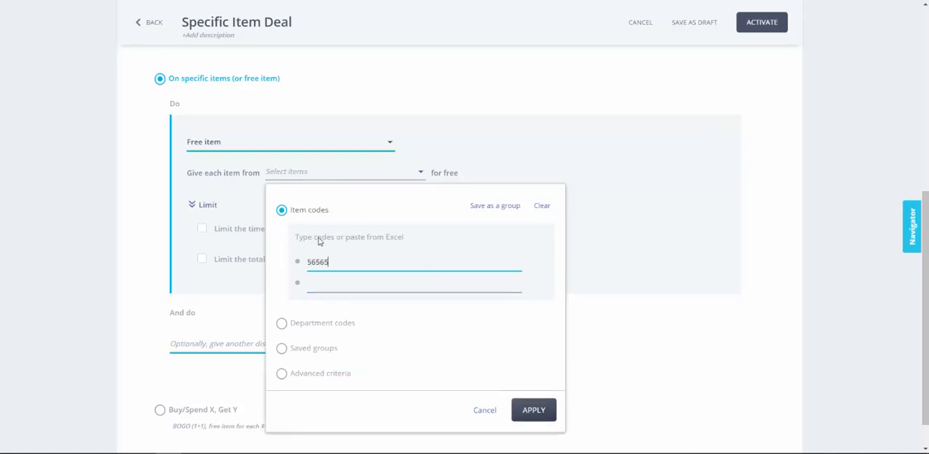
pyautogui.click(326, 277)
pyautogui.write('56656')
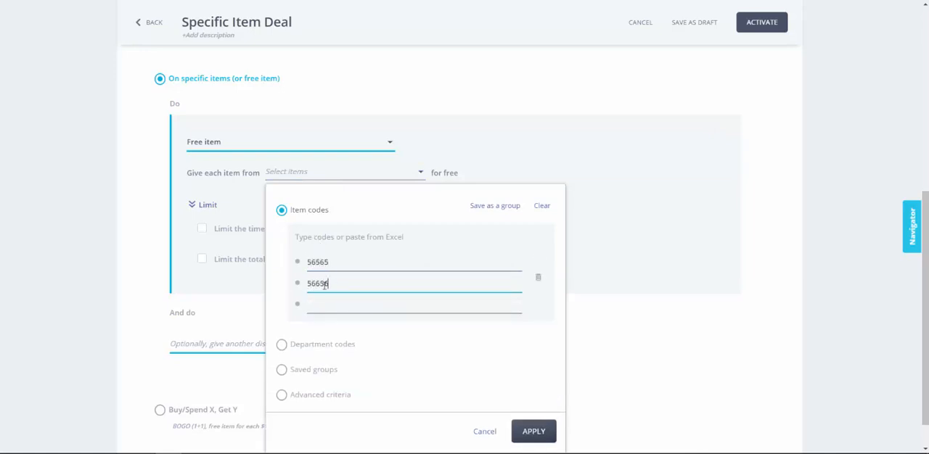
# Step: Select the free items from the saved group Drinks instead of item codes
pyautogui.click(282, 371)
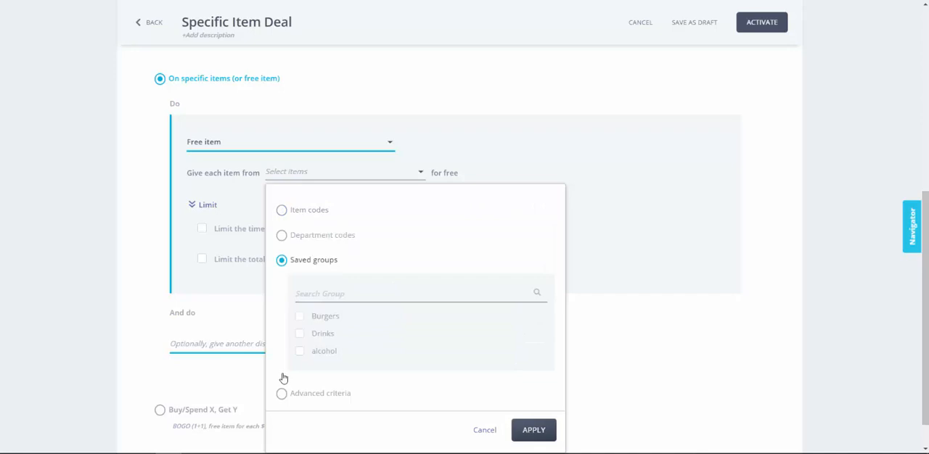
pyautogui.click(294, 337)
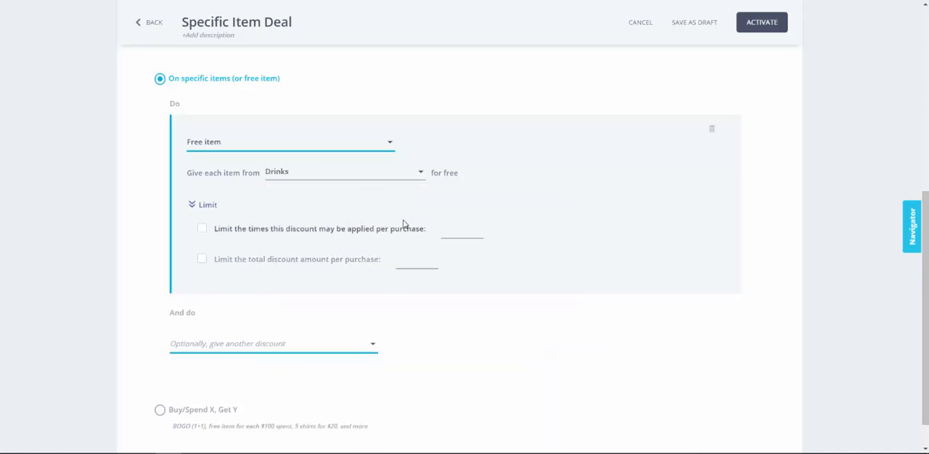
# Step: Switch the deal's discount to Buy/Spend X, Get Y
pyautogui.click(160, 409)
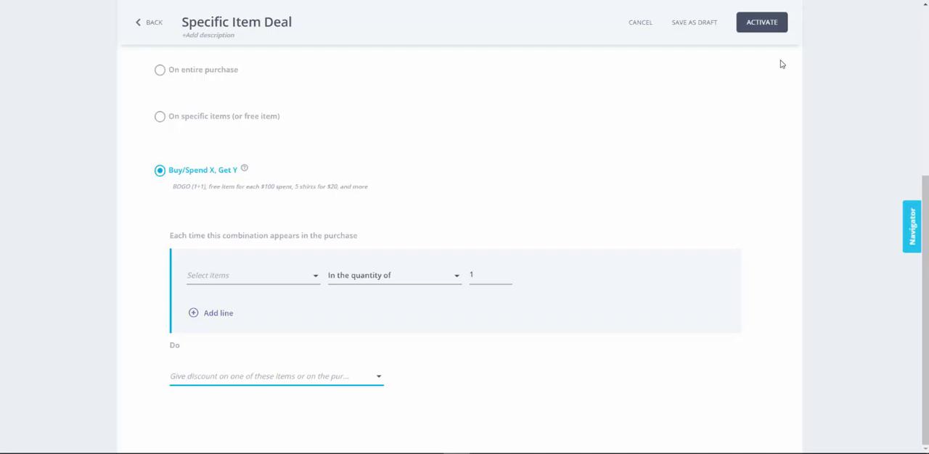
# Step: Make the deal apply on specific dates and times, with only Monday kept as an active day
pyautogui.scroll(5, 625, 81)
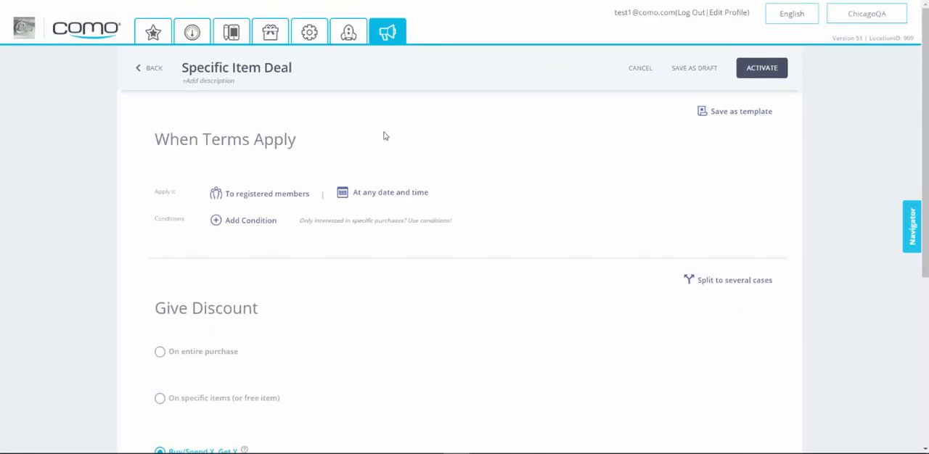
pyautogui.click(367, 195)
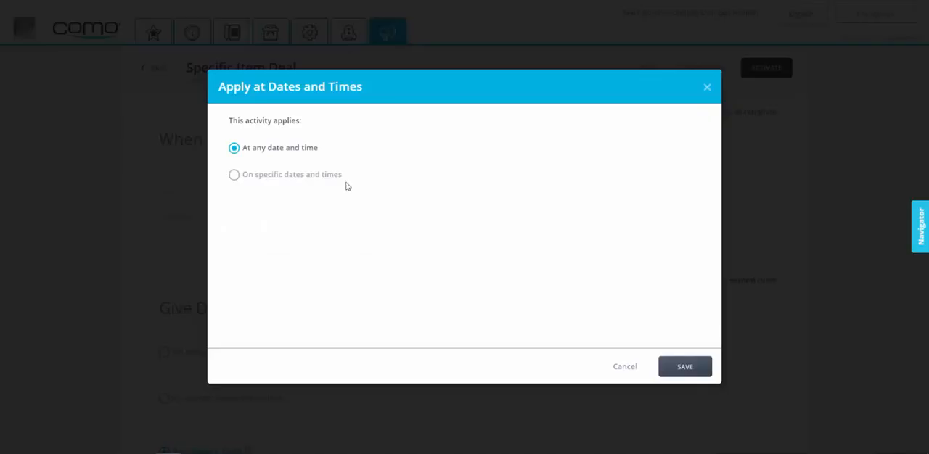
pyautogui.click(307, 177)
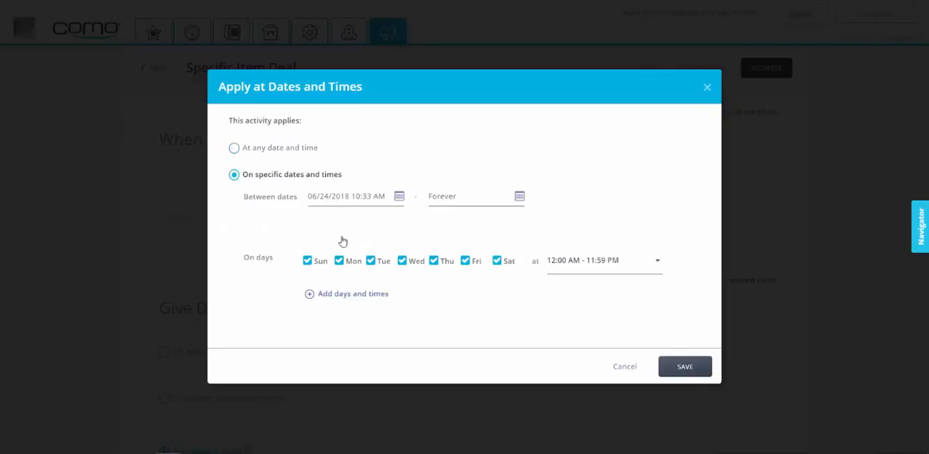
pyautogui.click(497, 261)
pyautogui.click(466, 261)
pyautogui.click(435, 261)
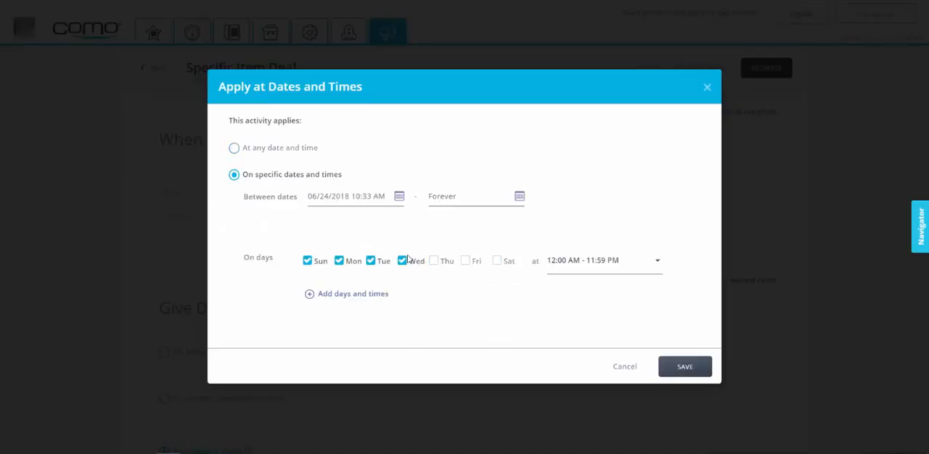
pyautogui.click(403, 260)
pyautogui.click(371, 261)
pyautogui.click(307, 261)
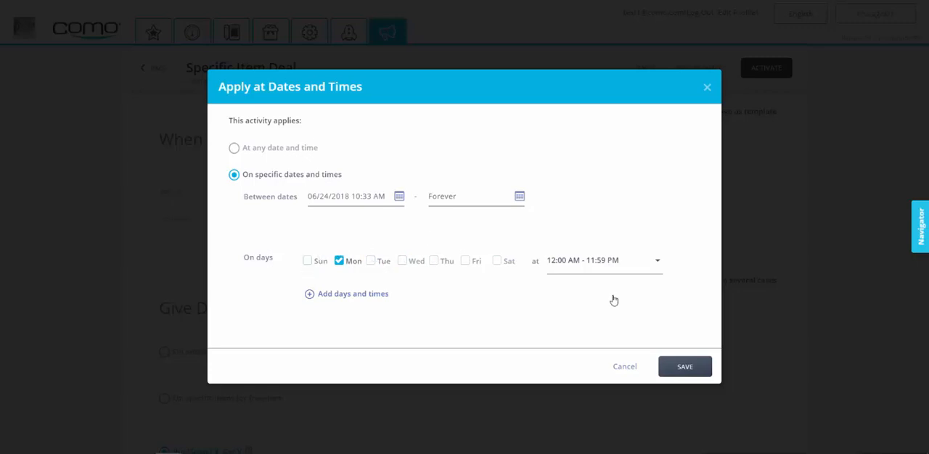
# Step: Limit the Monday time window to 5:00 PM through 10:00 PM and save the deal's date and time settings
pyautogui.click(556, 267)
pyautogui.click(499, 334)
pyautogui.click(498, 334)
pyautogui.click(499, 334)
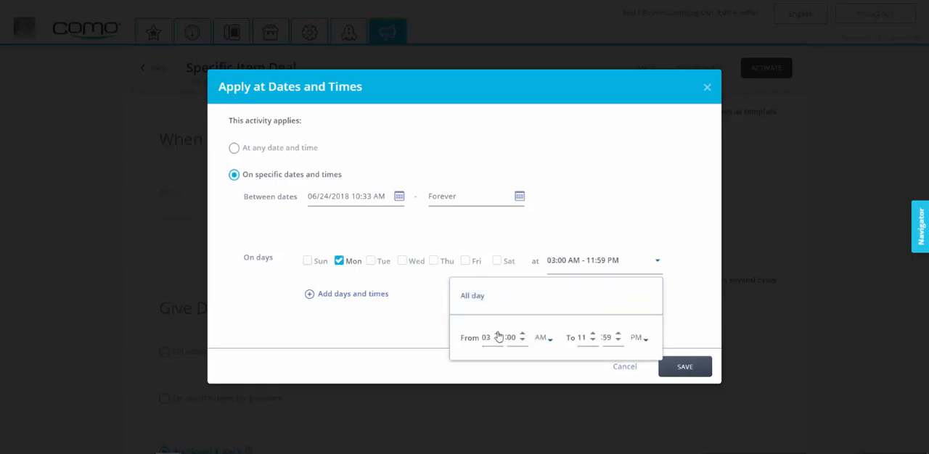
pyautogui.click(548, 340)
pyautogui.click(544, 373)
pyautogui.click(592, 341)
pyautogui.click(617, 335)
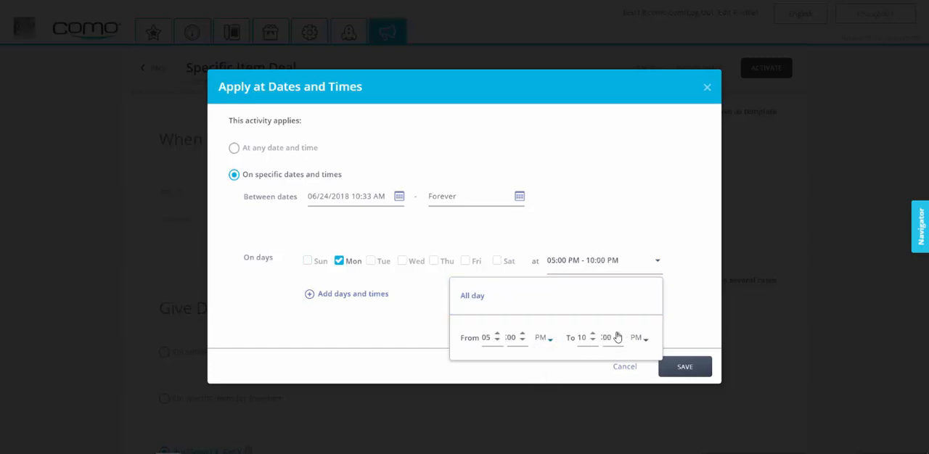
pyautogui.click(683, 318)
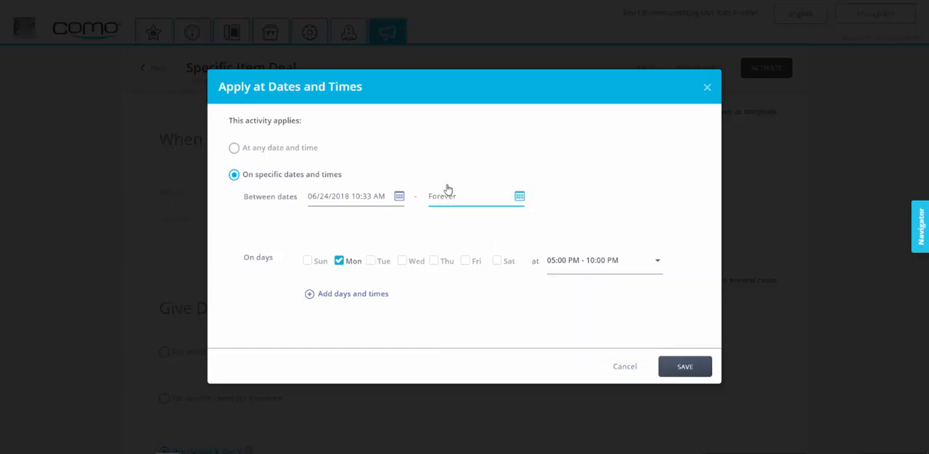
pyautogui.click(686, 368)
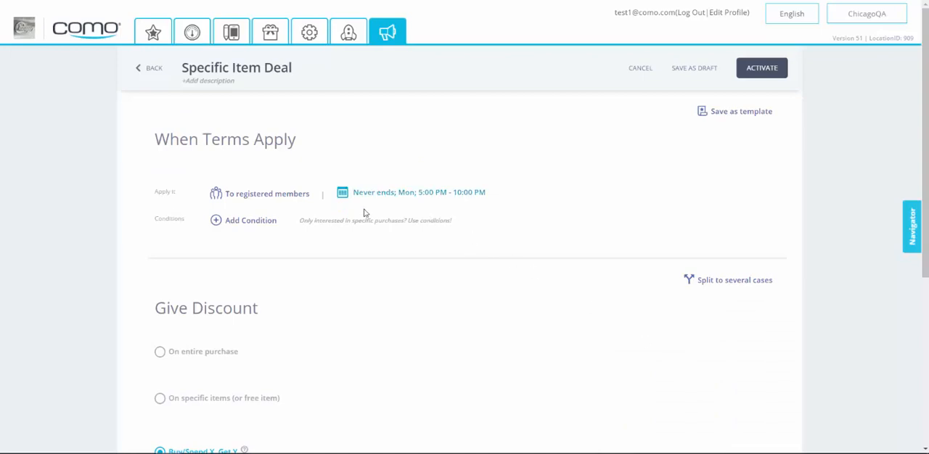
# Step: Set the first line of the Buy/Spend X combination to the saved group Burgers and add a second line
pyautogui.scroll(-4, 425, 213)
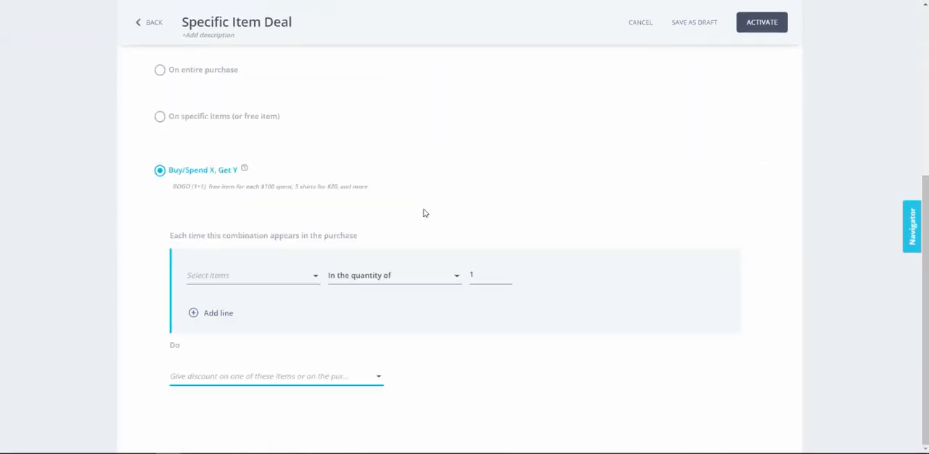
pyautogui.click(246, 276)
pyautogui.scroll(-1, 243, 298)
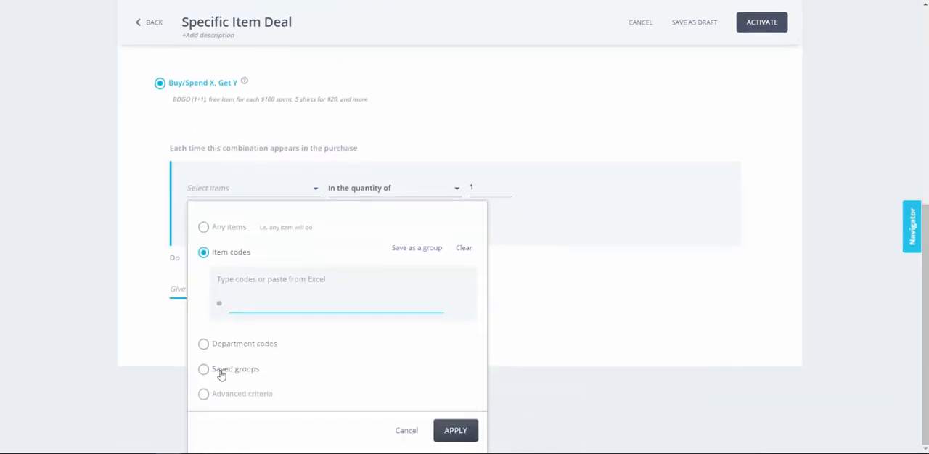
pyautogui.click(227, 372)
pyautogui.click(244, 358)
pyautogui.scroll(-1, 317, 365)
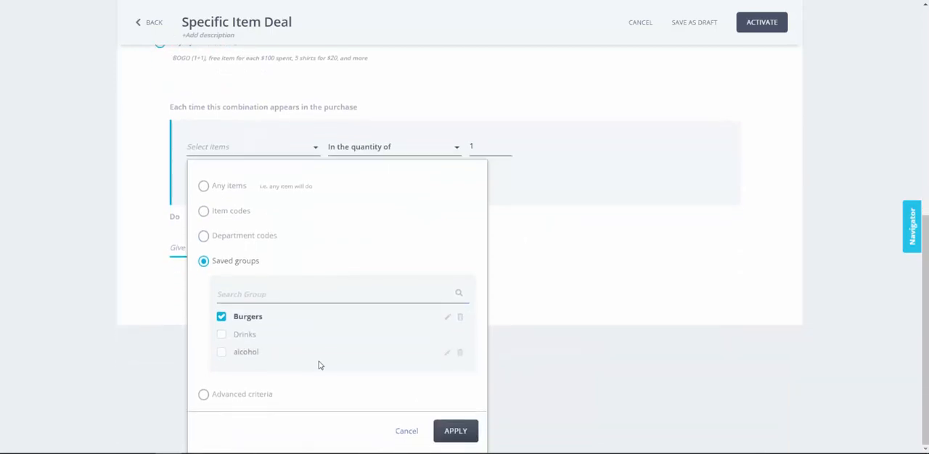
pyautogui.click(456, 432)
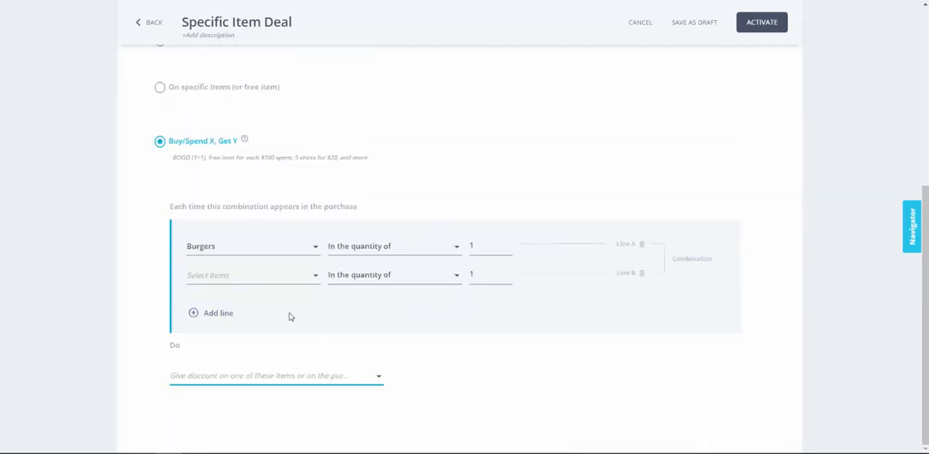
# Step: Enter item codes 555, 6666 and 7777 for the second line of the combination
pyautogui.click(259, 283)
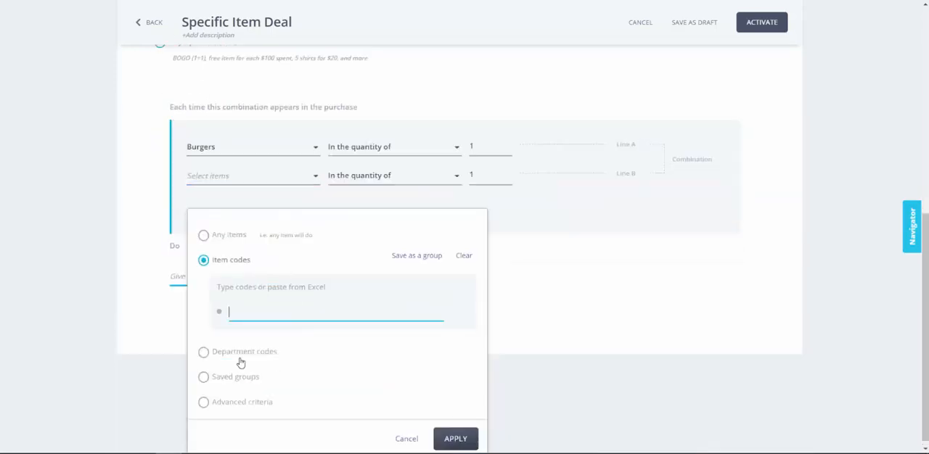
pyautogui.write('555')
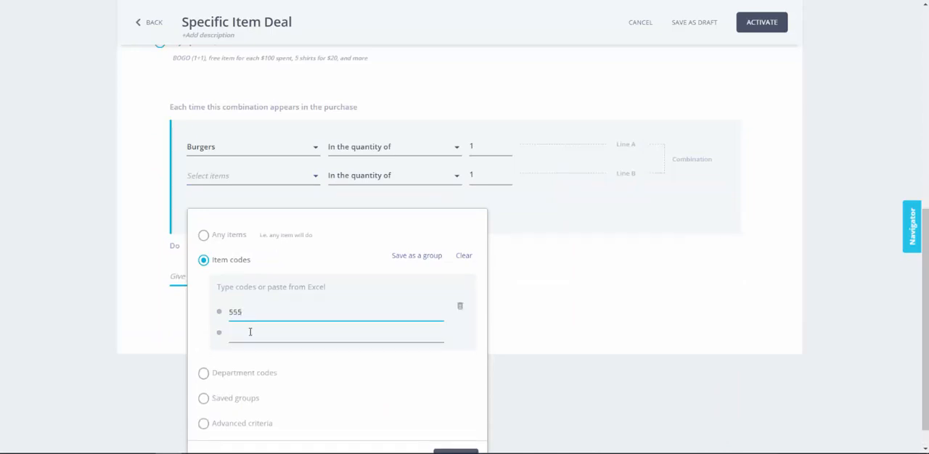
pyautogui.click(250, 332)
pyautogui.write('6666')
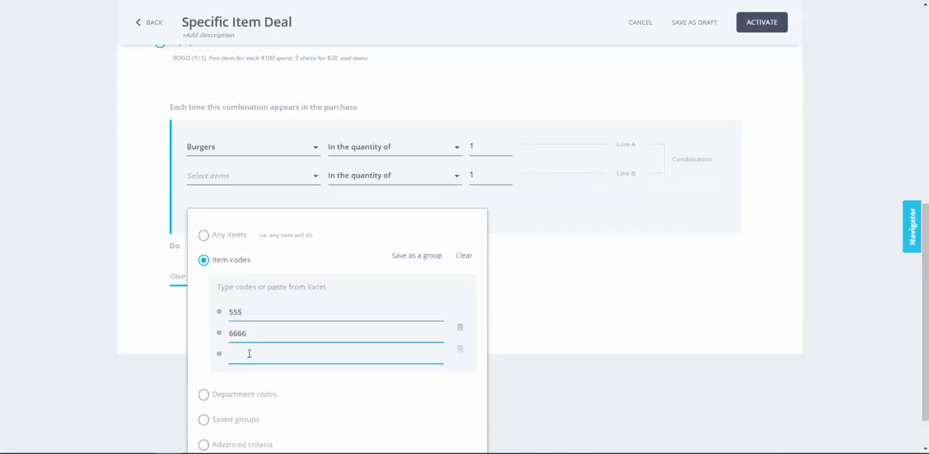
pyautogui.click(248, 356)
pyautogui.write('7777')
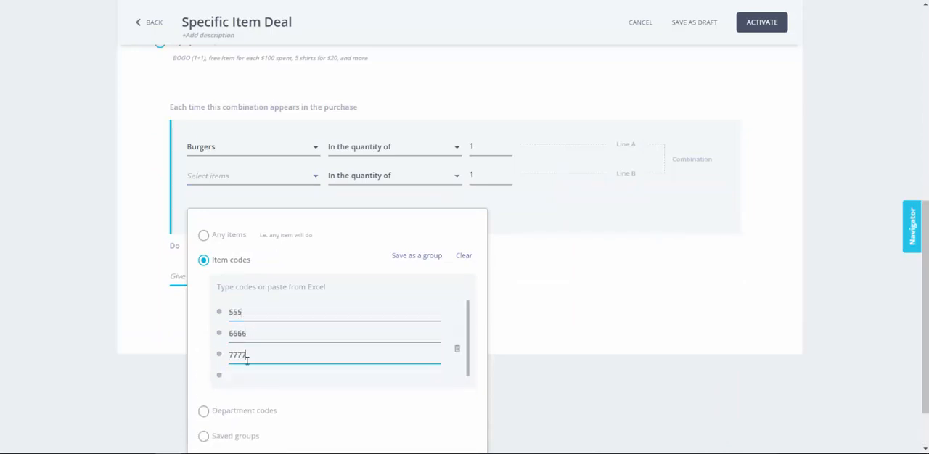
pyautogui.scroll(-2, 248, 360)
pyautogui.click(249, 366)
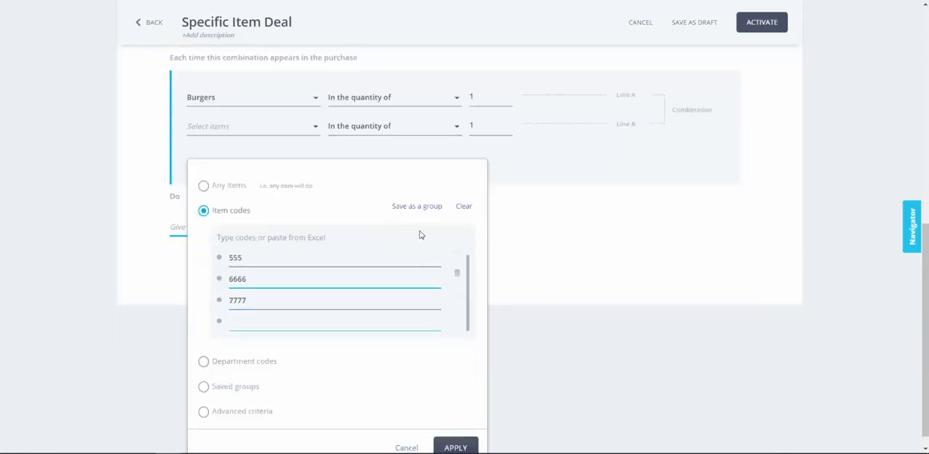
# Step: Save the entered item codes as a group named French Fries and apply that group to the second line
pyautogui.click(424, 209)
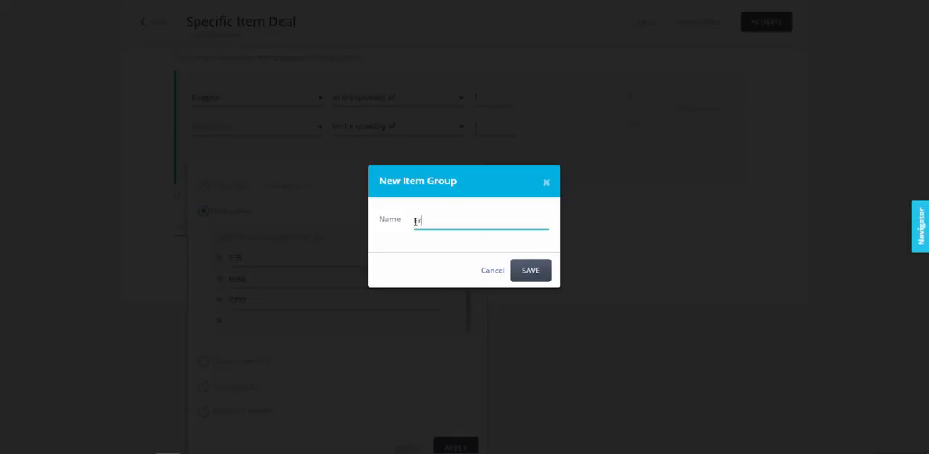
pyautogui.write('French Fries')
pyautogui.press('Return')
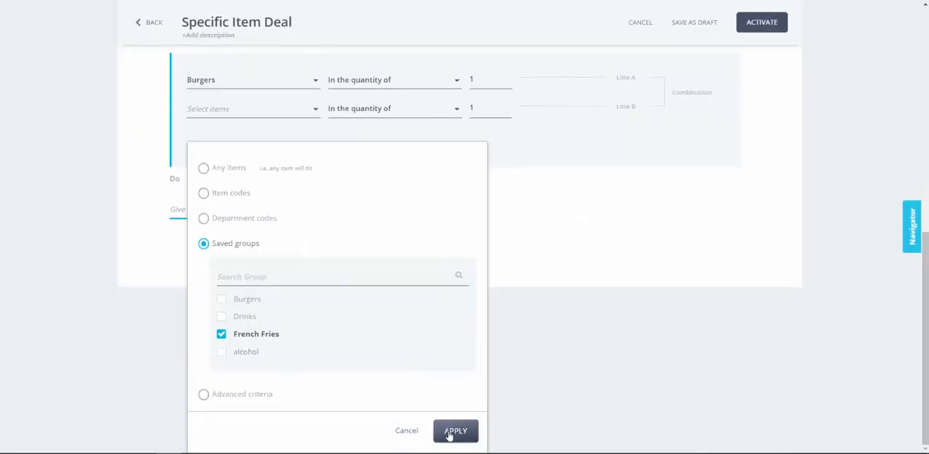
pyautogui.click(455, 431)
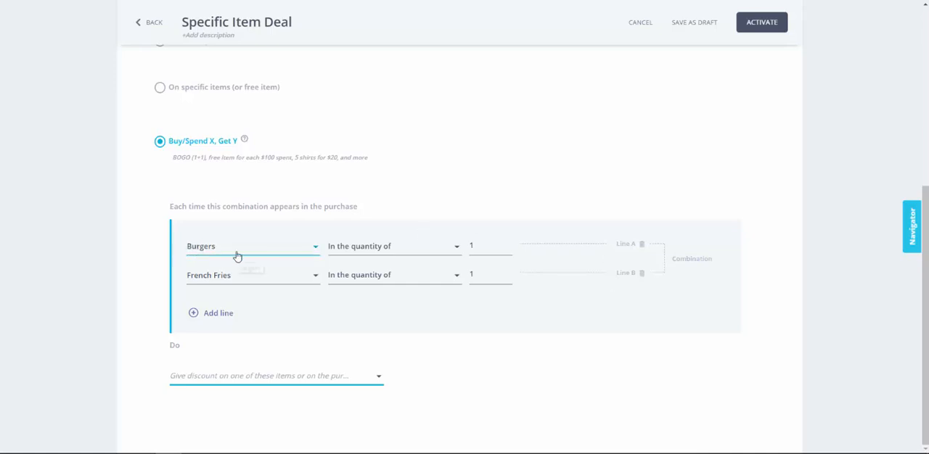
# Step: Set the combination's discount to Special price, pricing the entire combination at 6.00
pyautogui.click(231, 379)
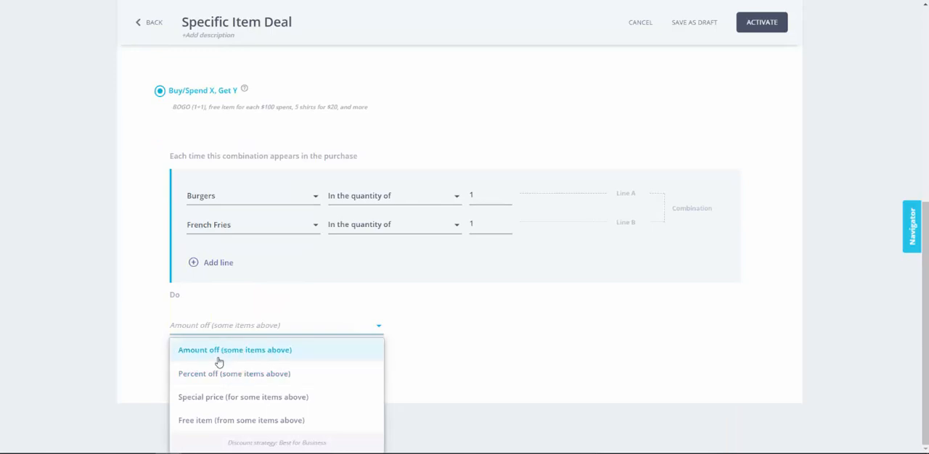
pyautogui.click(207, 421)
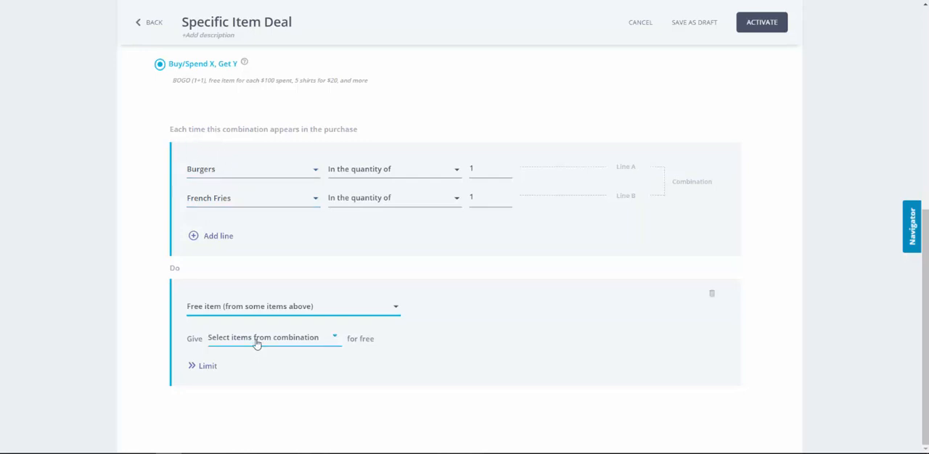
pyautogui.click(248, 310)
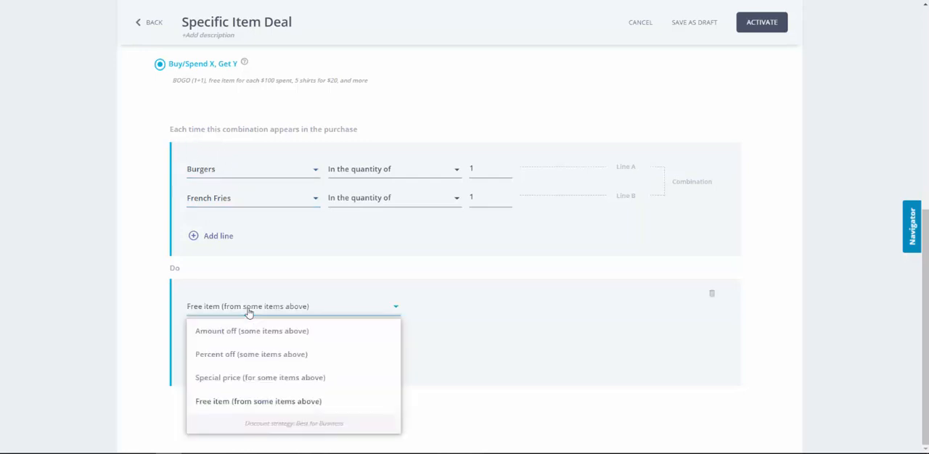
pyautogui.click(234, 378)
pyautogui.click(301, 343)
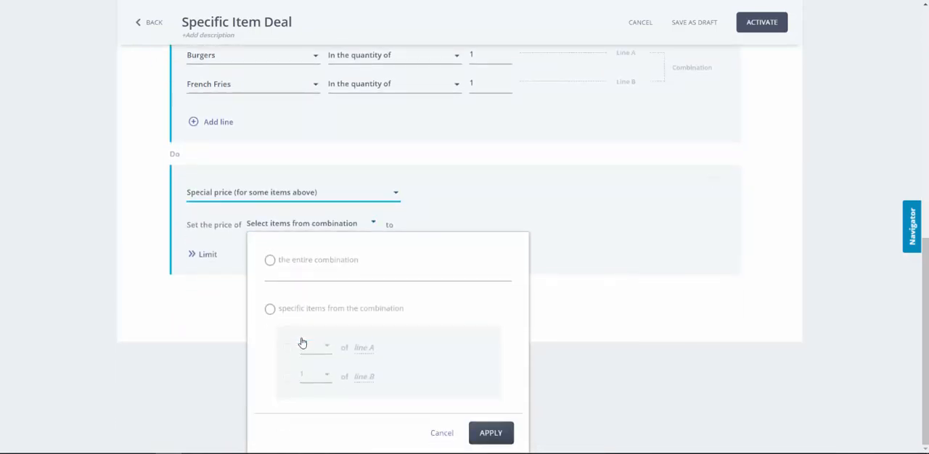
pyautogui.click(294, 266)
pyautogui.click(494, 432)
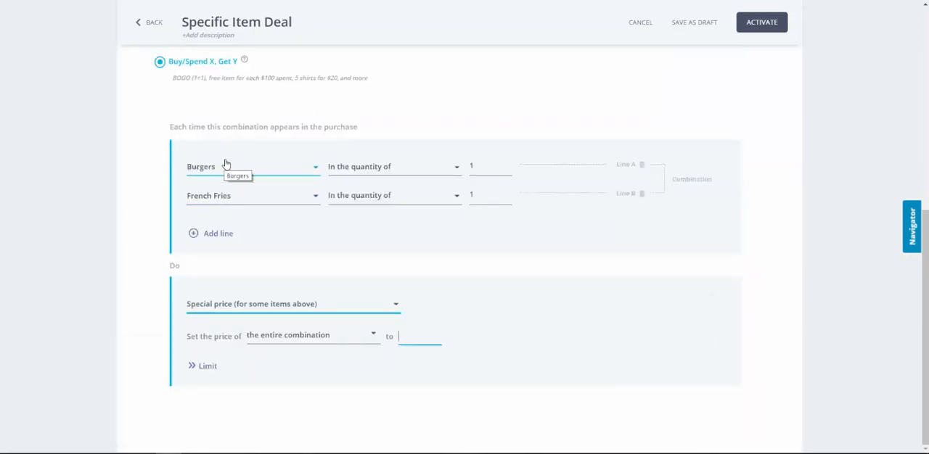
pyautogui.click(401, 339)
pyautogui.write('6')
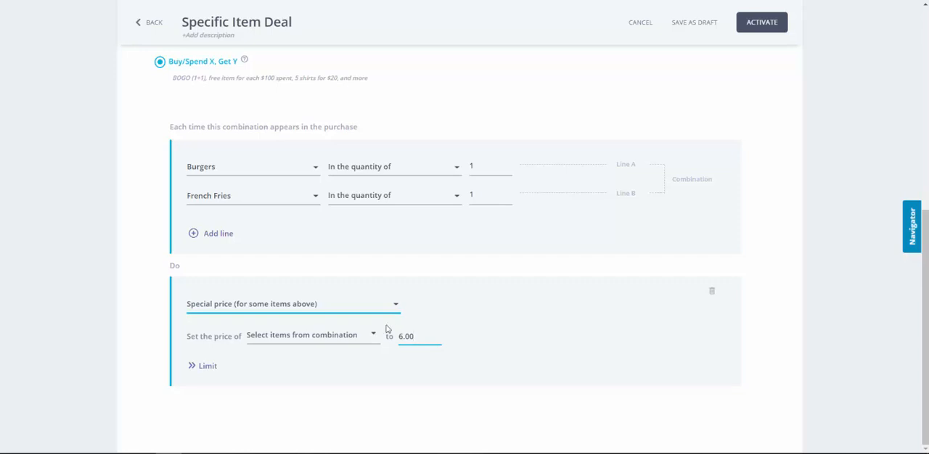
# Step: Change the discount to Free item, giving 1 of line B for free, and save the deal as a draft
pyautogui.click(314, 309)
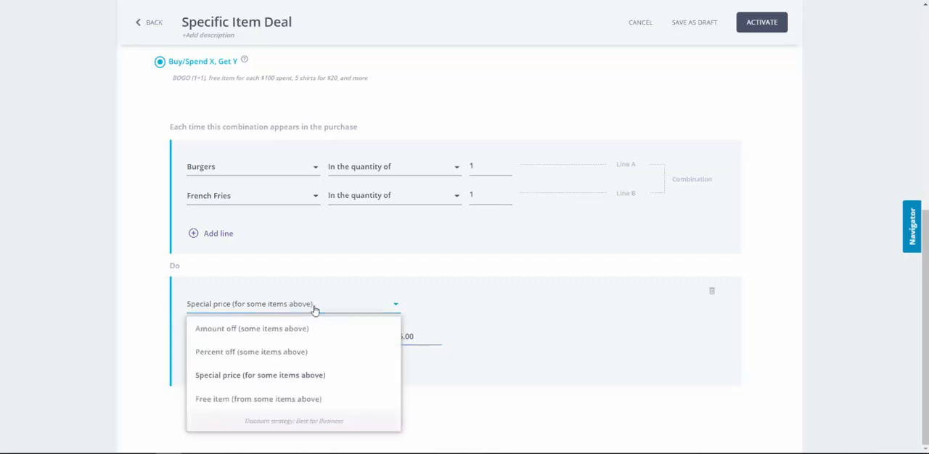
pyautogui.click(255, 398)
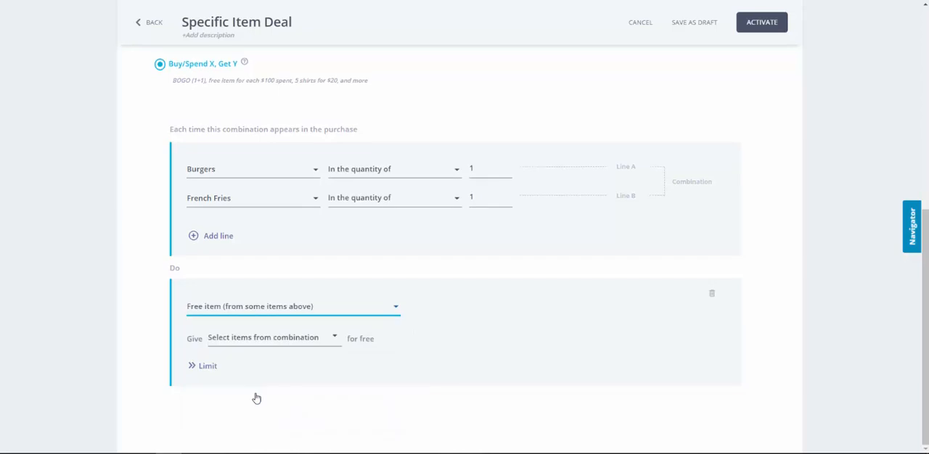
pyautogui.click(251, 347)
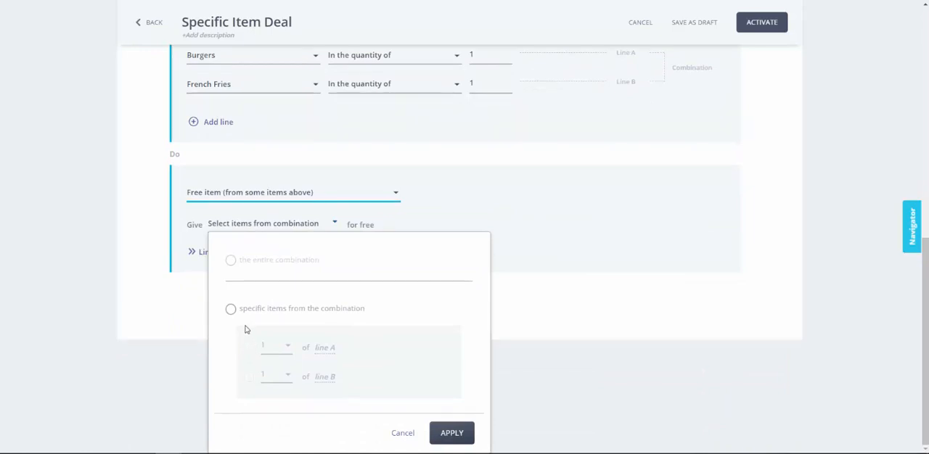
pyautogui.click(232, 311)
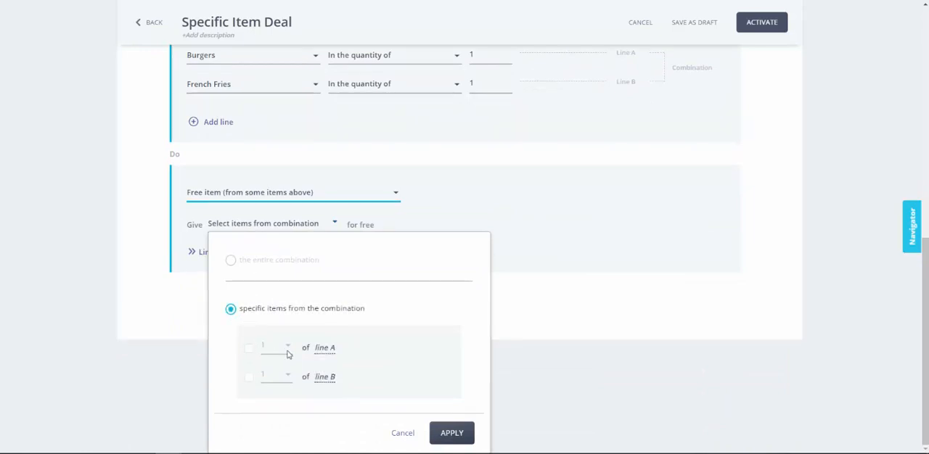
pyautogui.click(249, 379)
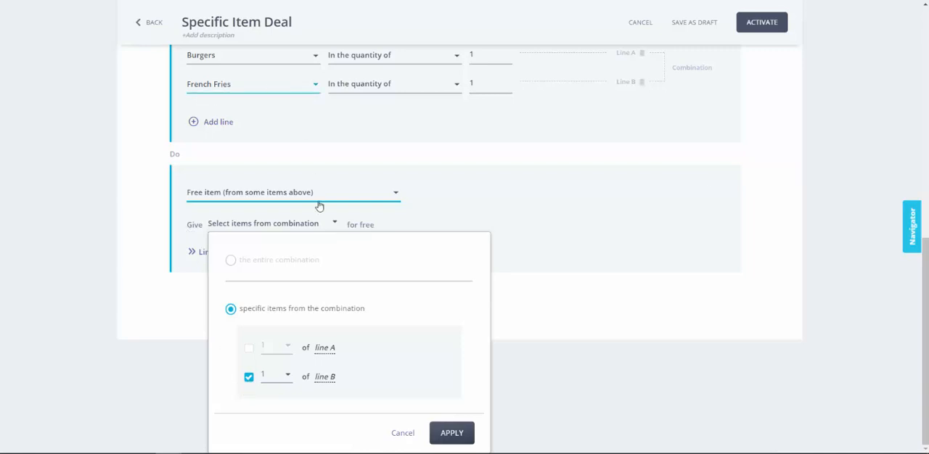
pyautogui.click(450, 433)
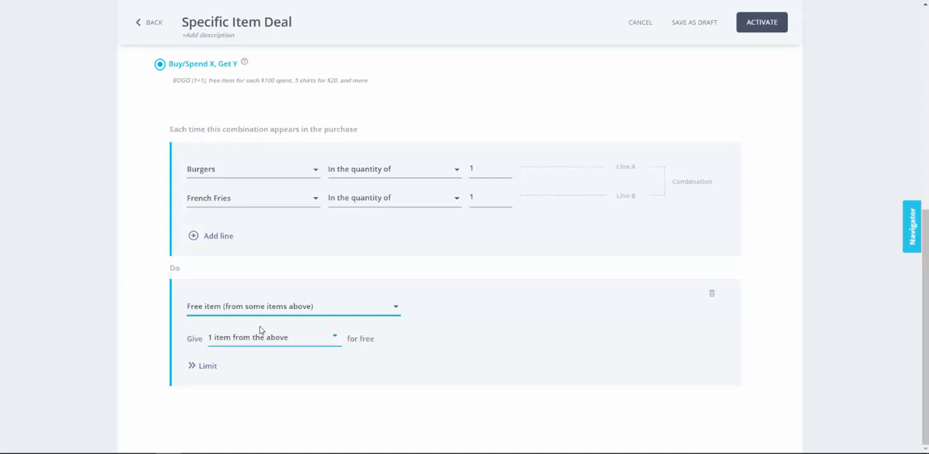
pyautogui.scroll(5, 371, 262)
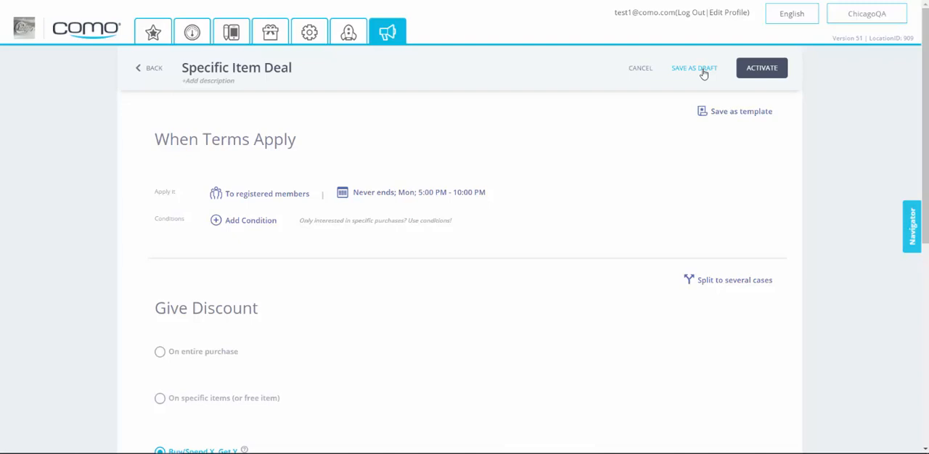
pyautogui.click(694, 68)
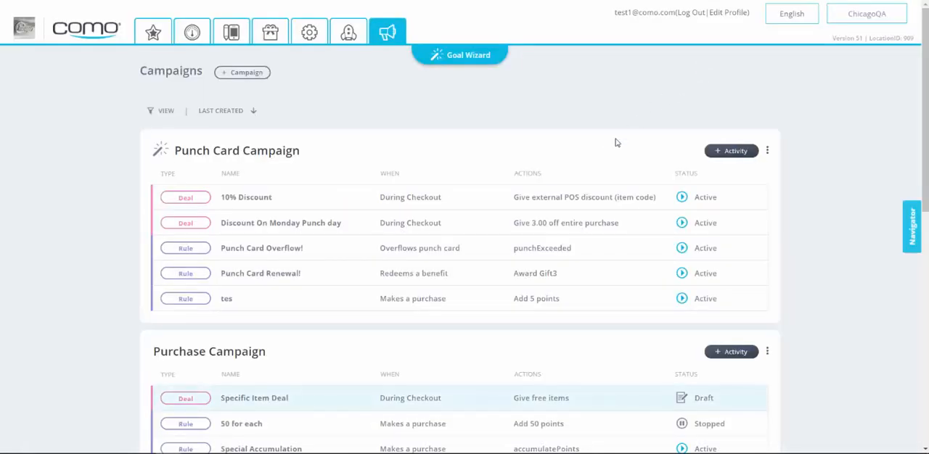
# Step: Examine the item, quantity and spend settings of both combination lines in the $60 Spend Deal
pyautogui.scroll(-5, 607, 152)
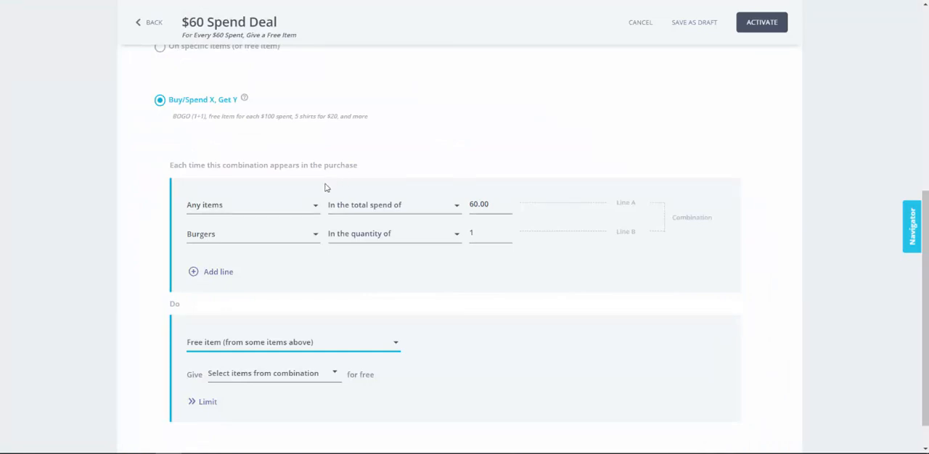
pyautogui.click(280, 212)
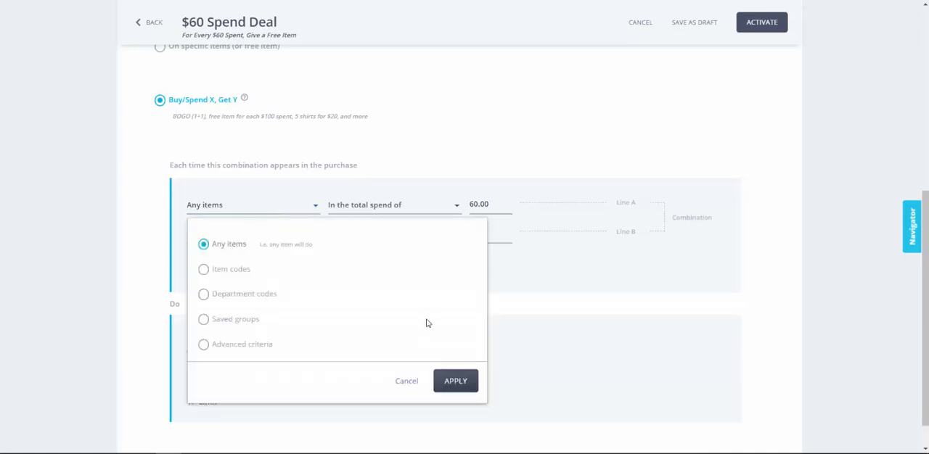
pyautogui.click(446, 381)
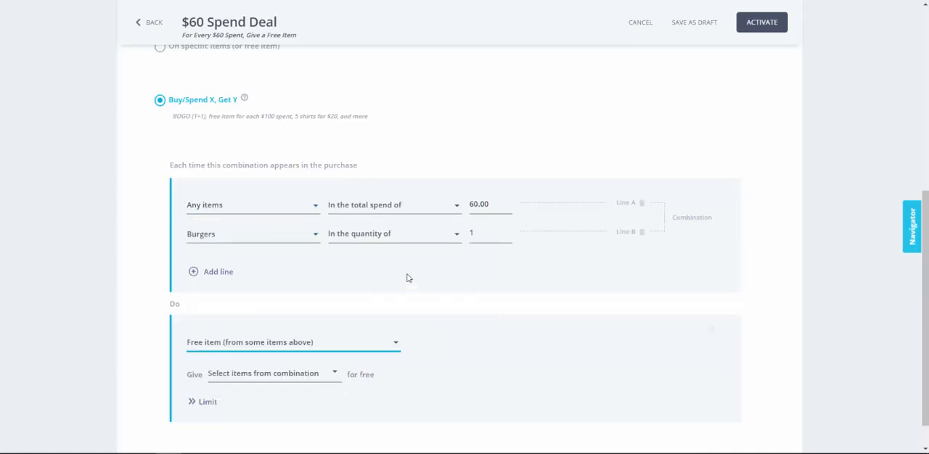
pyautogui.click(378, 206)
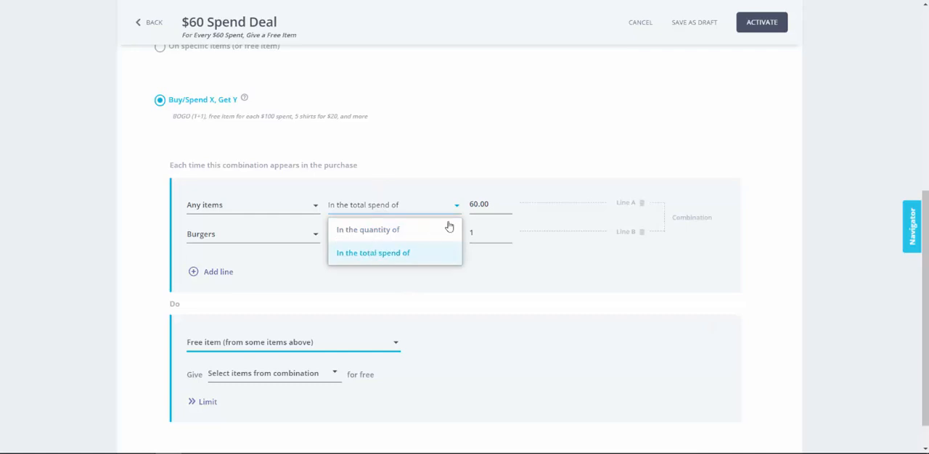
pyautogui.click(497, 209)
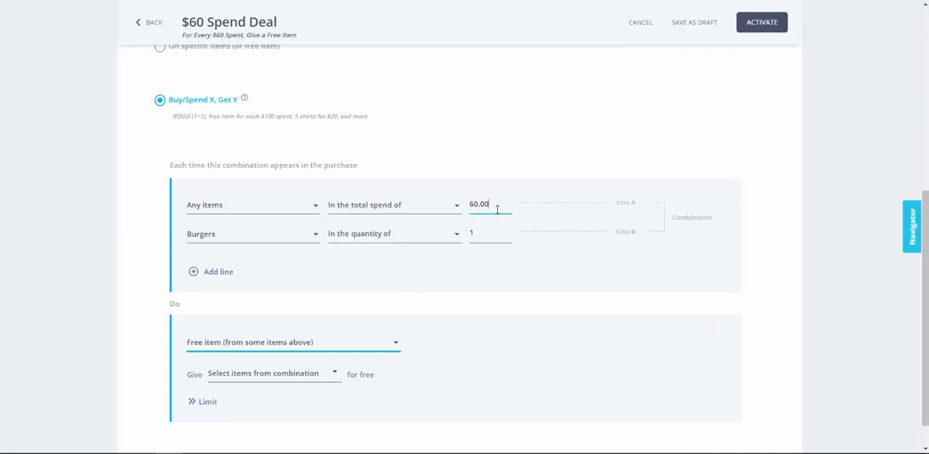
pyautogui.click(212, 237)
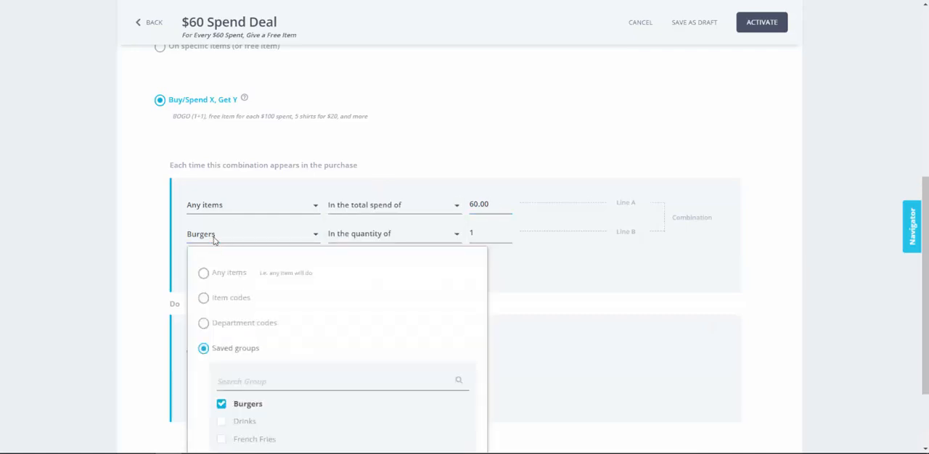
pyautogui.click(214, 240)
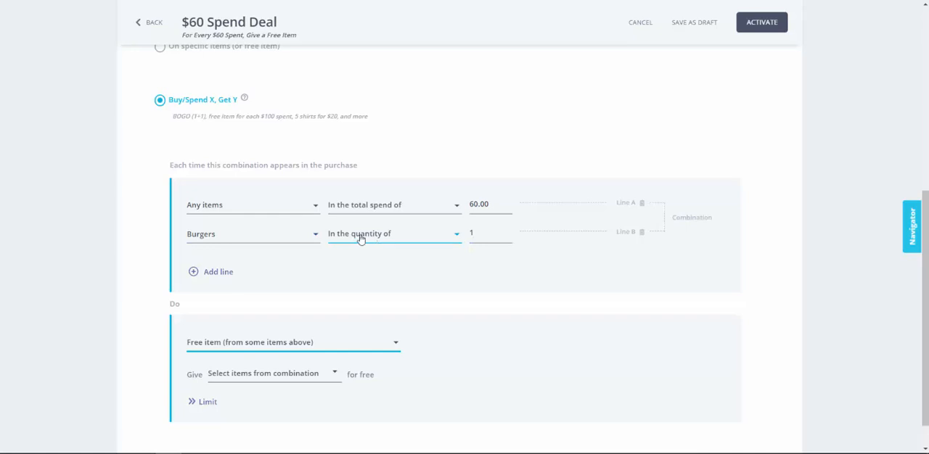
# Step: Make 1 of line B the specific item from the combination that is given for free
pyautogui.scroll(-1, 354, 241)
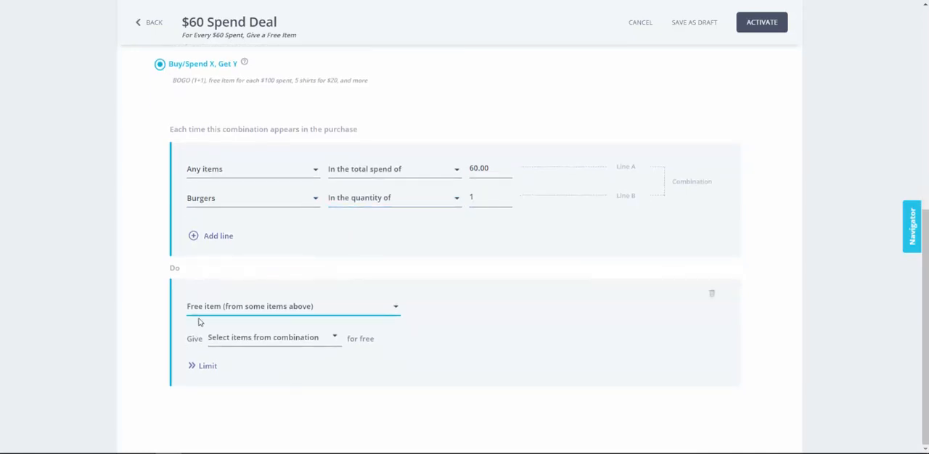
pyautogui.click(239, 340)
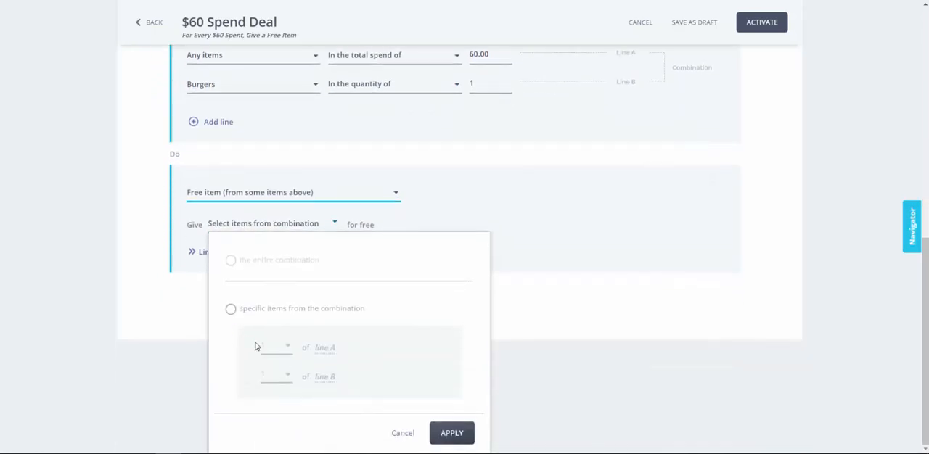
pyautogui.click(234, 312)
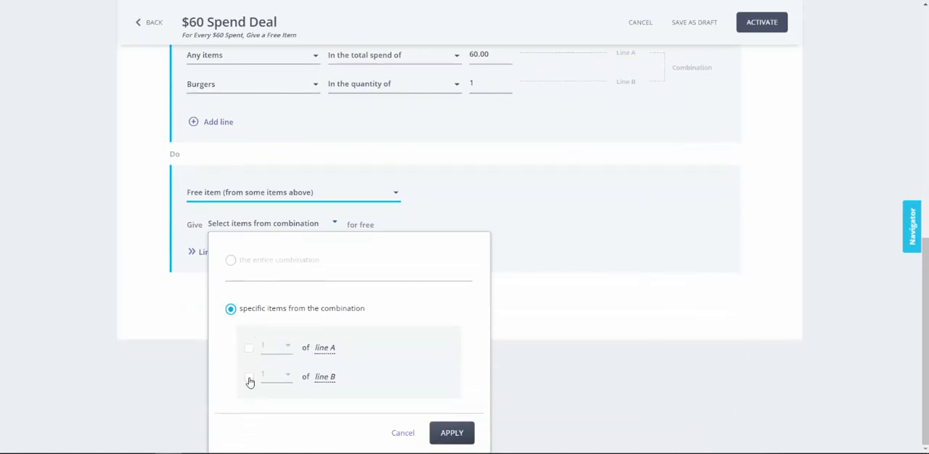
pyautogui.click(249, 380)
pyautogui.click(451, 434)
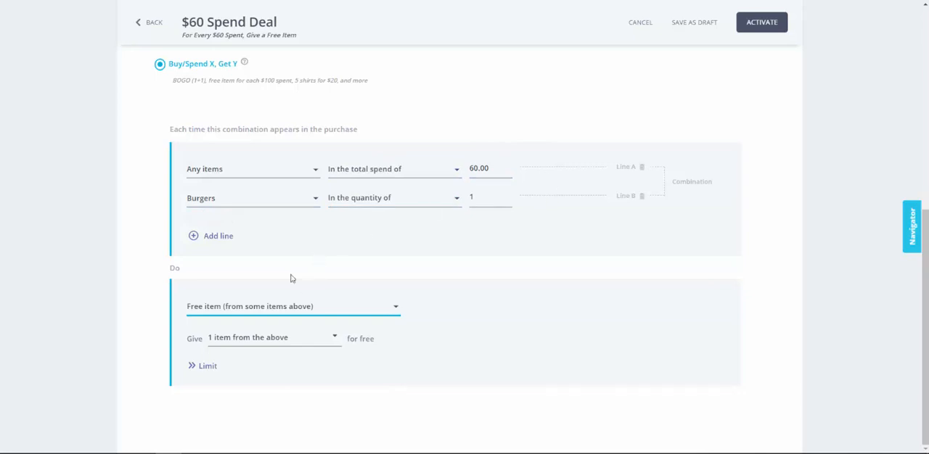
# Step: Recheck the free-item selection without changing it, and activate the $60 Spend Deal
pyautogui.click(230, 342)
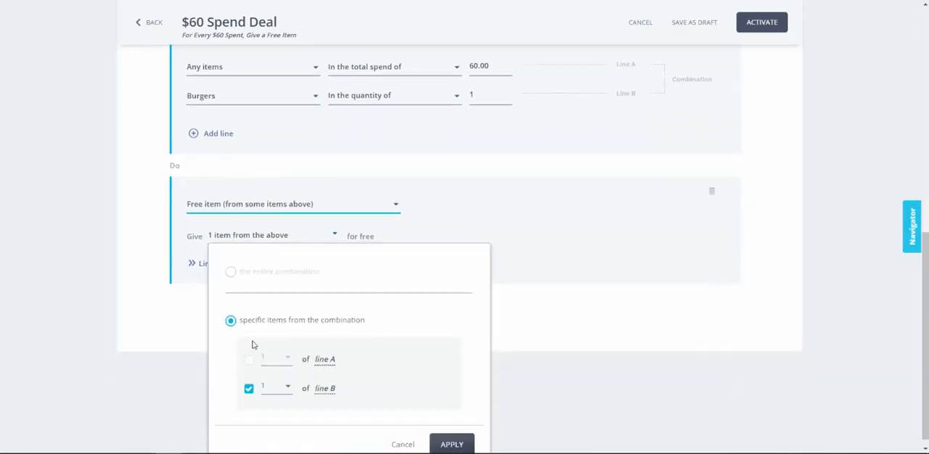
pyautogui.click(403, 434)
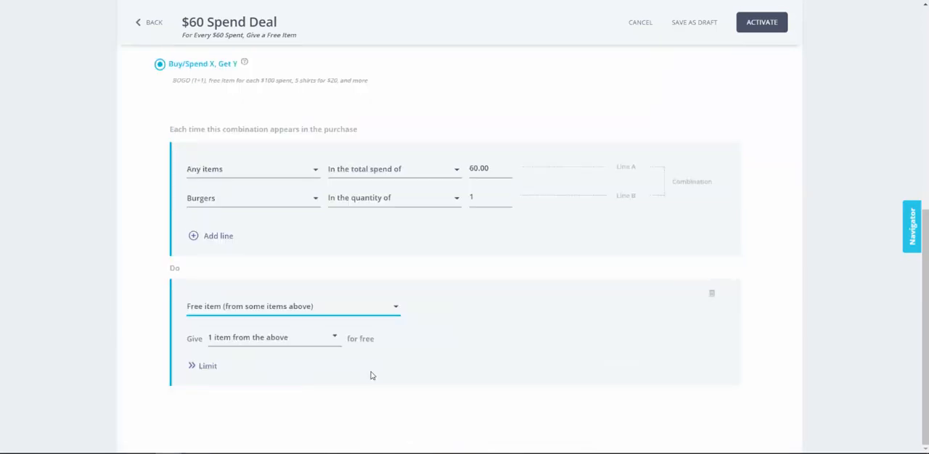
pyautogui.scroll(6, 588, 219)
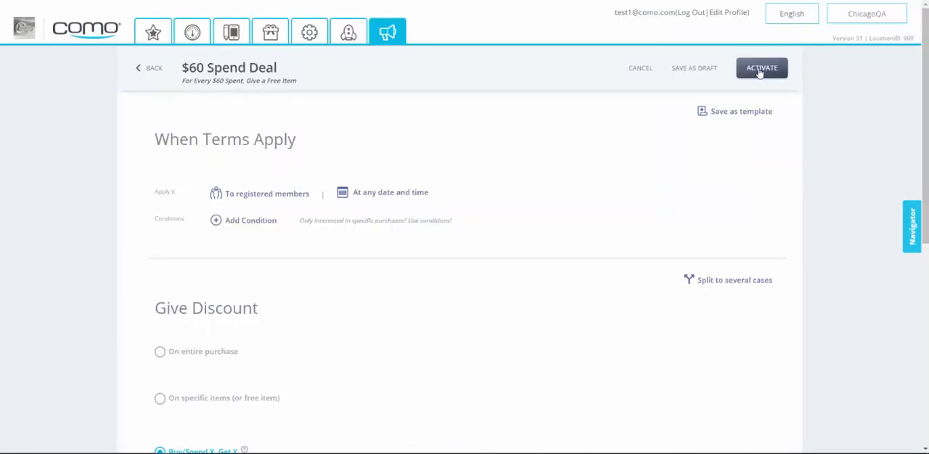
pyautogui.click(760, 70)
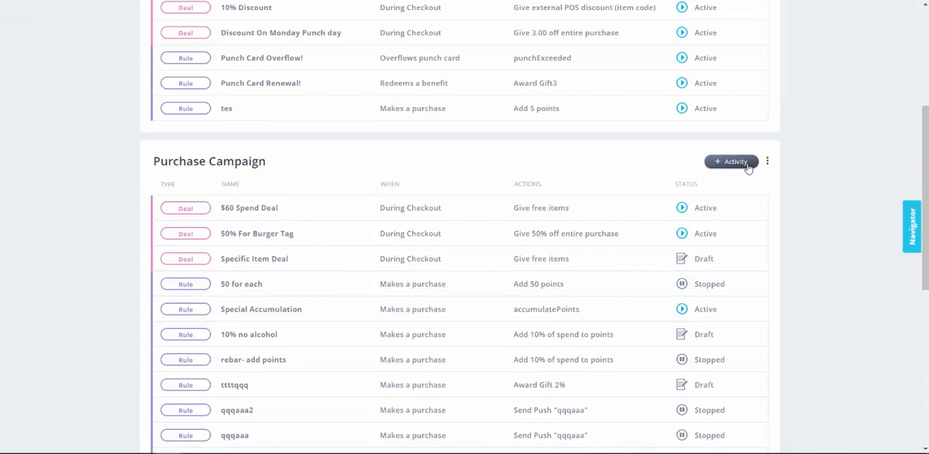
# Step: Create a new deal from scratch in the Purchase Campaign and name it Burgers or Salads- Buy 1 Get 1
pyautogui.click(747, 163)
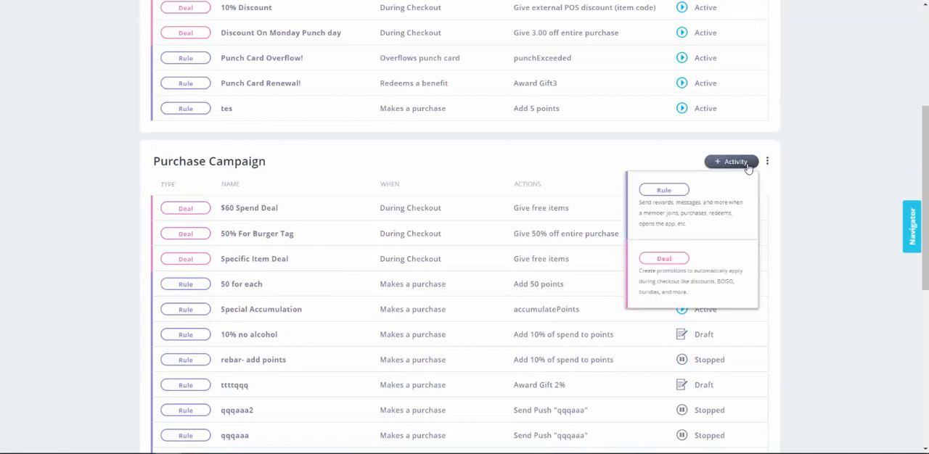
pyautogui.click(679, 260)
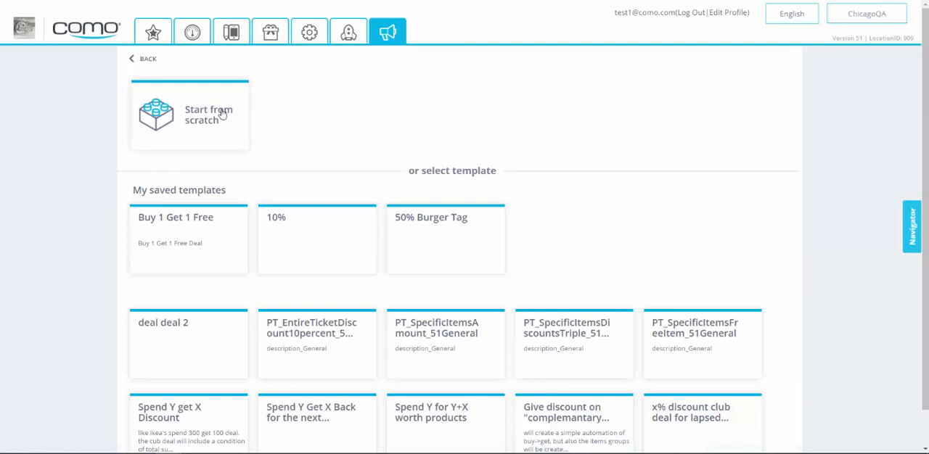
pyautogui.click(214, 121)
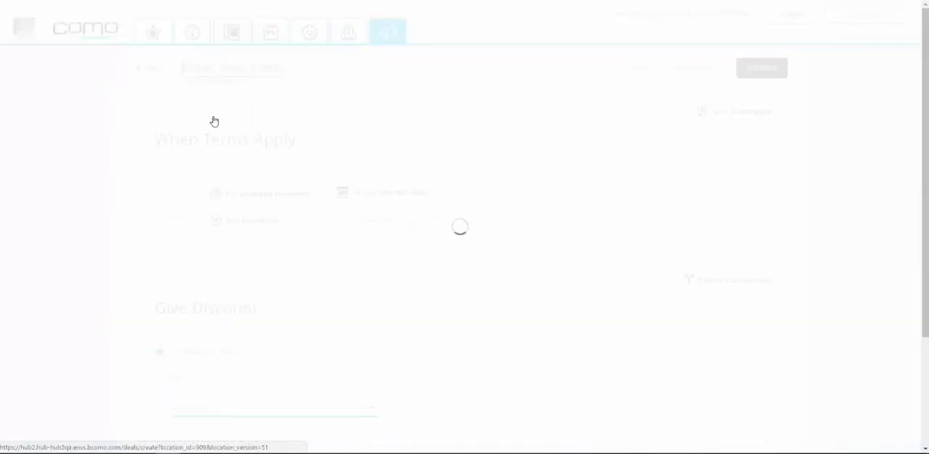
pyautogui.scroll(-1, 403, 251)
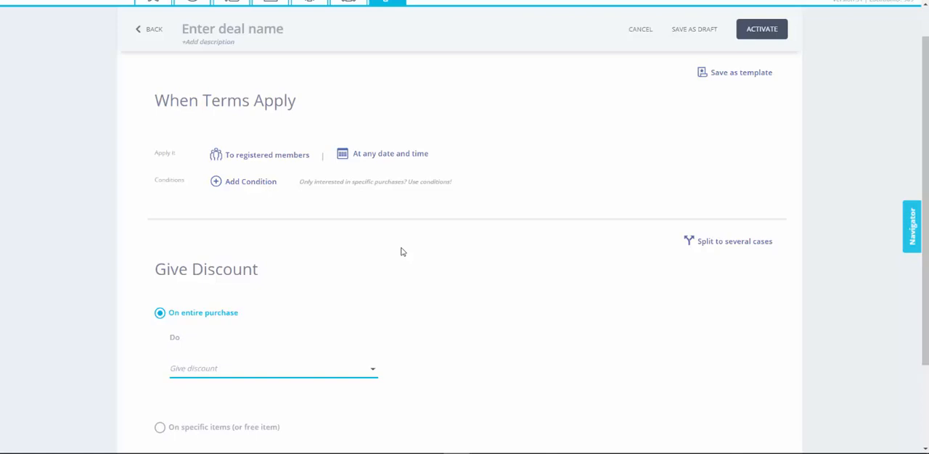
pyautogui.click(254, 34)
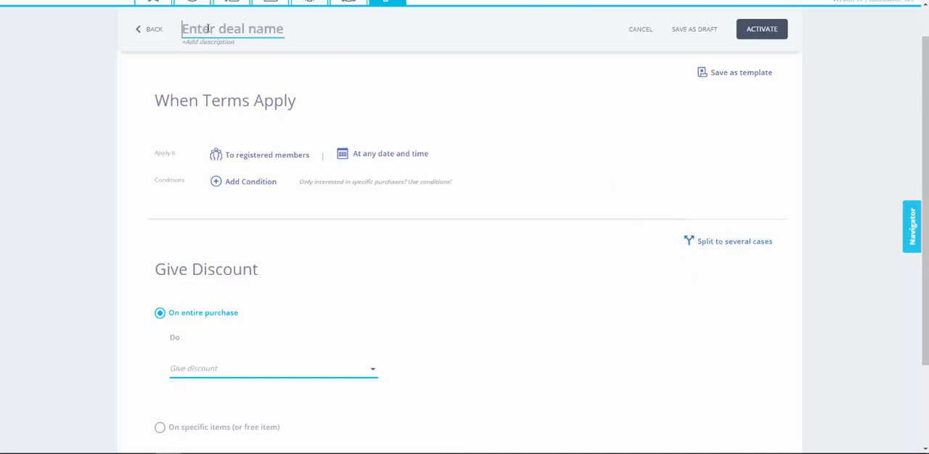
pyautogui.write('Burgers or Salads- Buy 1 Get 1')
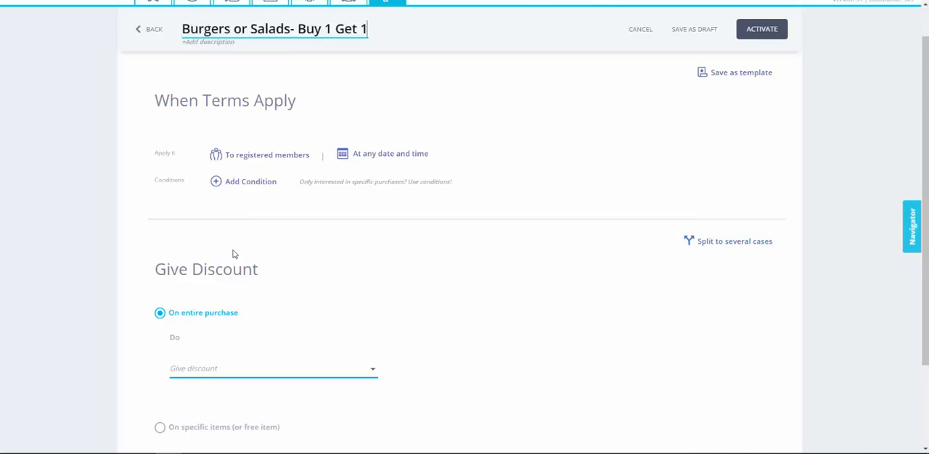
# Step: Set the discount type to Buy/Spend X, Get Y, requiring a quantity of 2 from the saved group Burgers
pyautogui.scroll(-3, 234, 253)
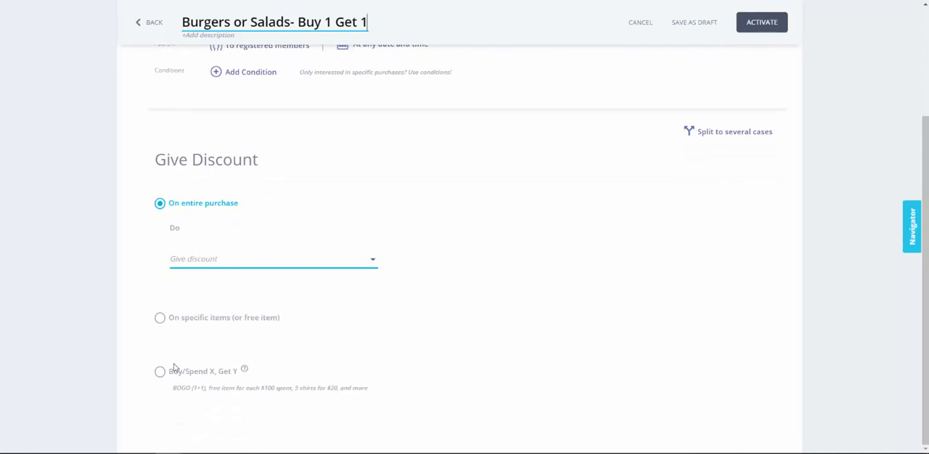
pyautogui.click(162, 373)
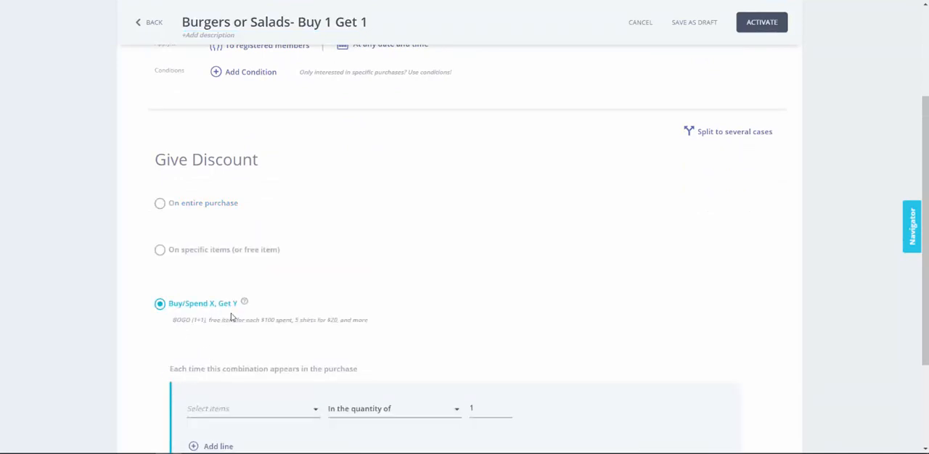
pyautogui.scroll(-3, 239, 317)
pyautogui.click(247, 279)
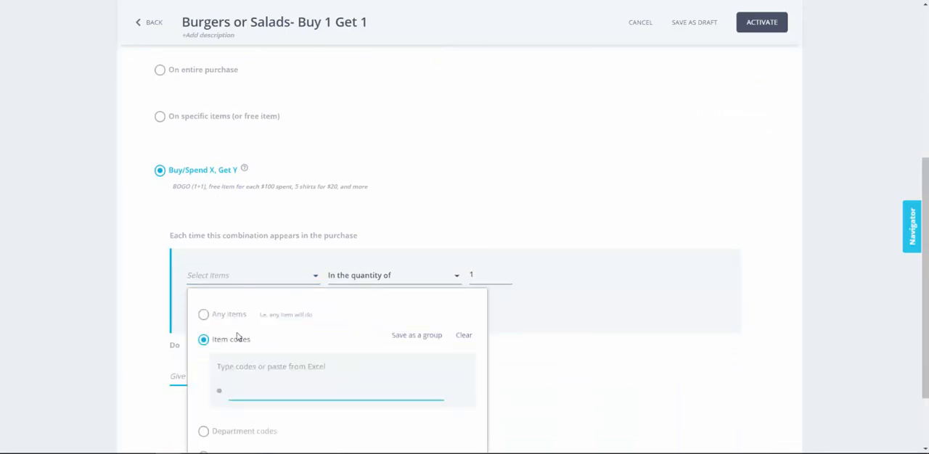
pyautogui.scroll(-1, 236, 334)
pyautogui.click(211, 371)
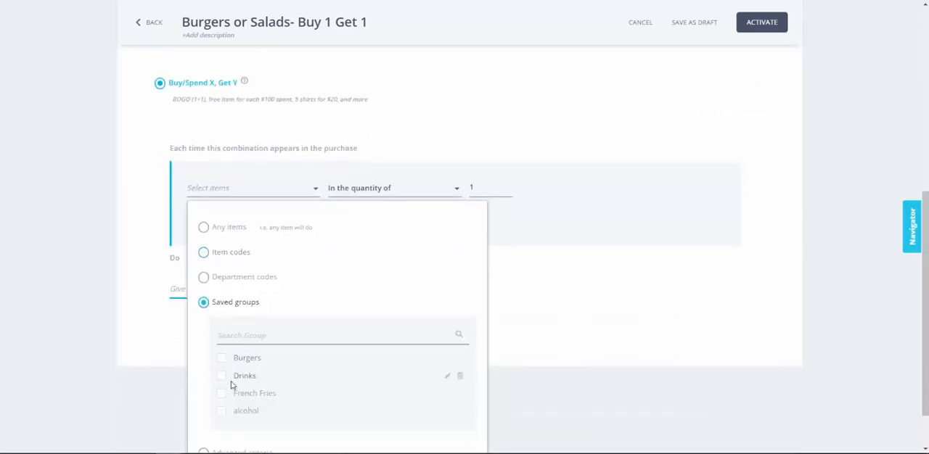
pyautogui.click(236, 359)
pyautogui.scroll(-1, 384, 365)
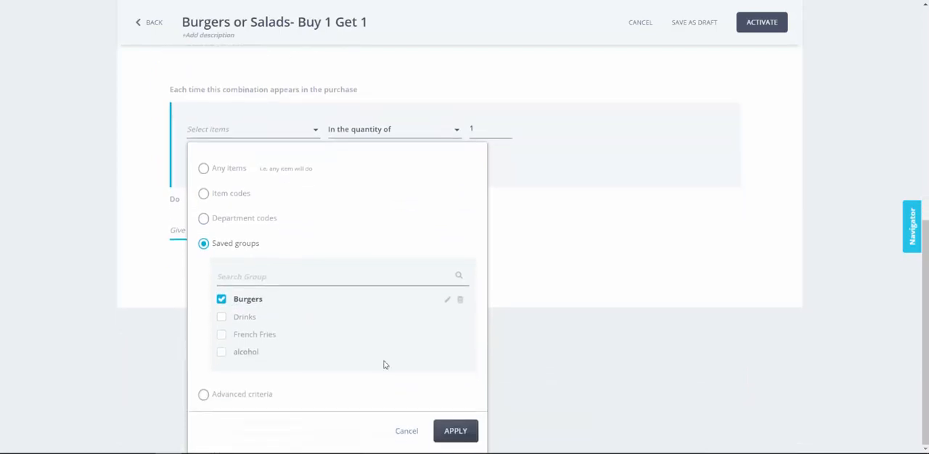
pyautogui.click(453, 431)
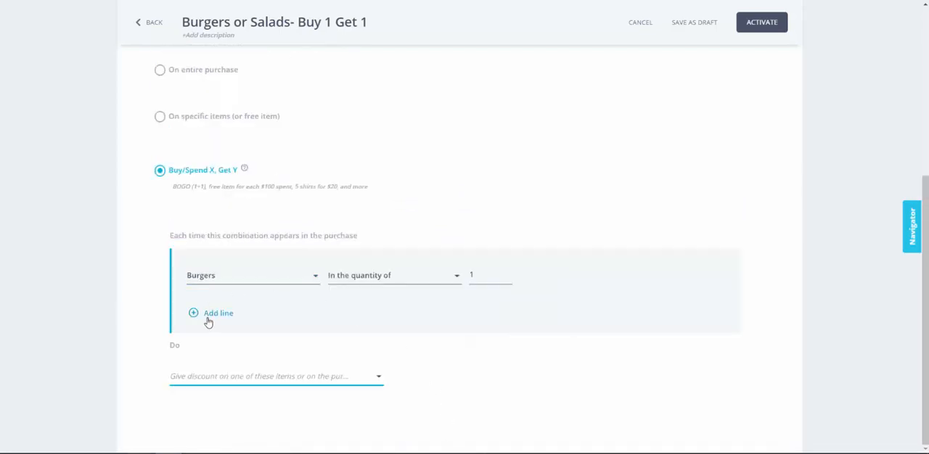
pyautogui.doubleClick(490, 274)
# Step: Set the combination's discount to Free item, giving 1 of the above items for free
pyautogui.click(238, 383)
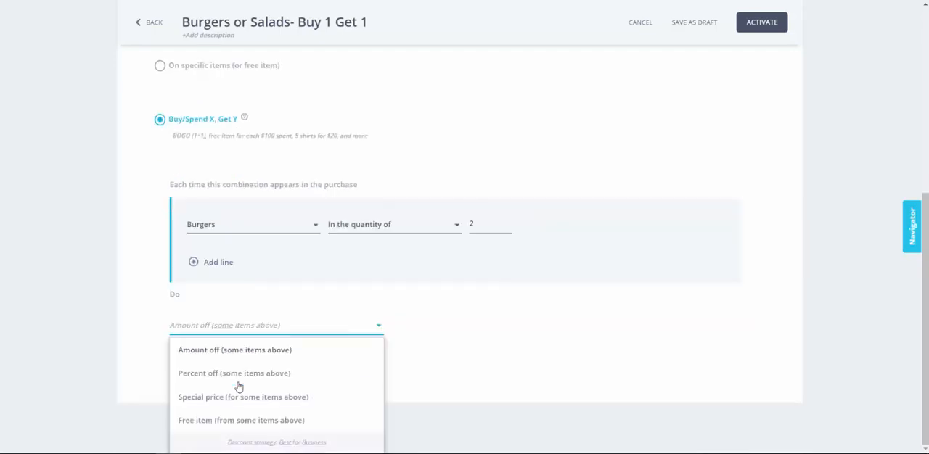
pyautogui.click(220, 419)
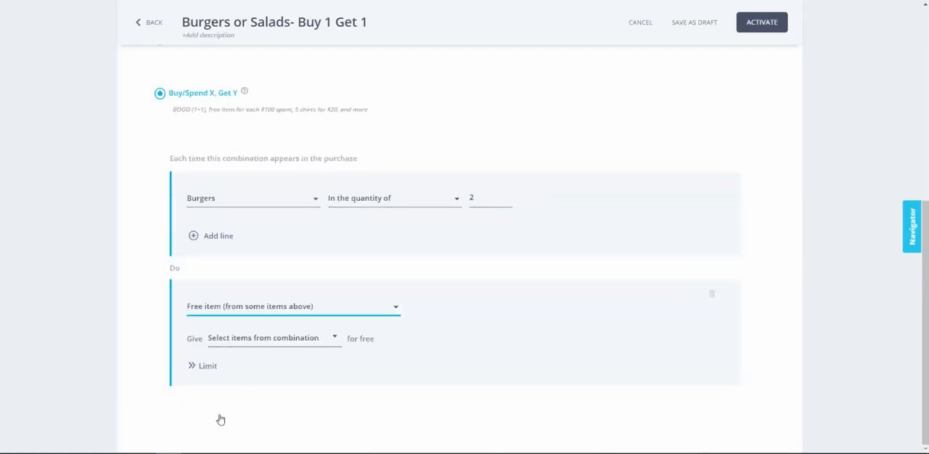
pyautogui.click(263, 339)
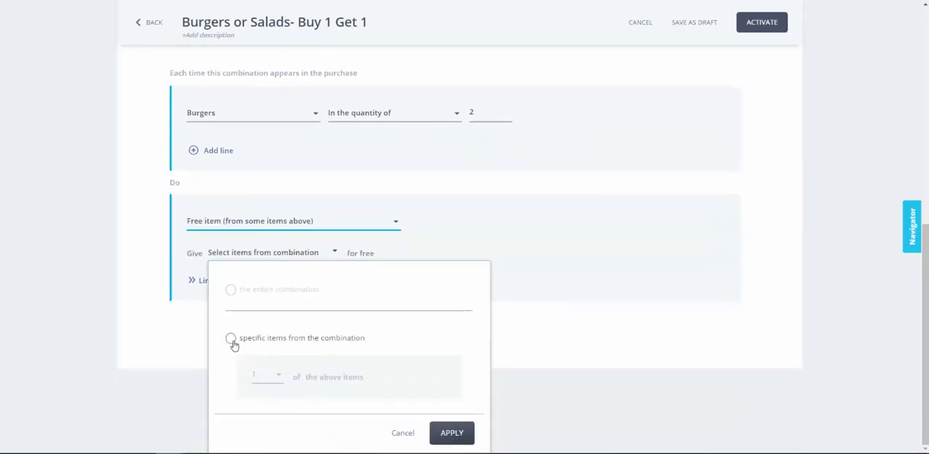
pyautogui.click(231, 340)
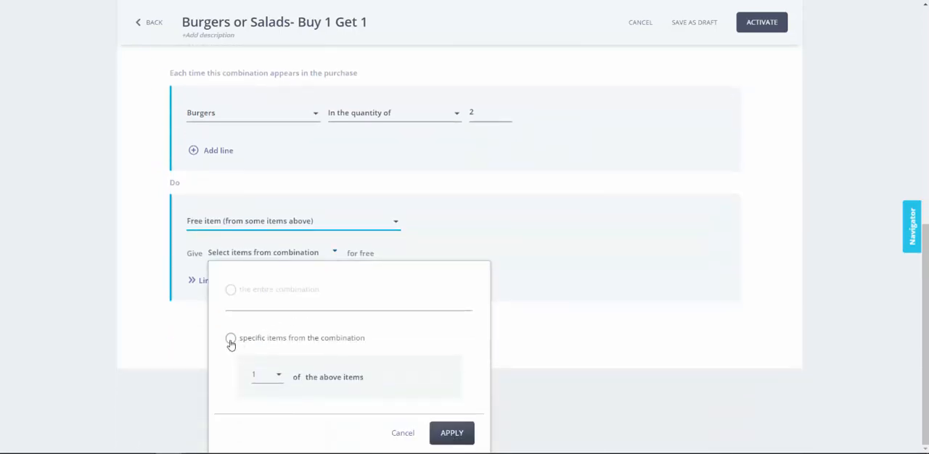
pyautogui.click(450, 433)
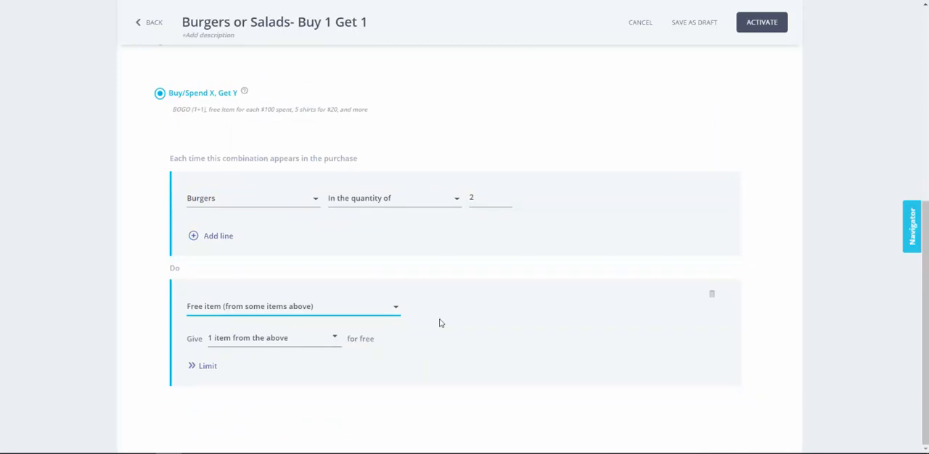
# Step: Split the discount of the Burgers or Salads deal into several cases
pyautogui.scroll(4, 440, 323)
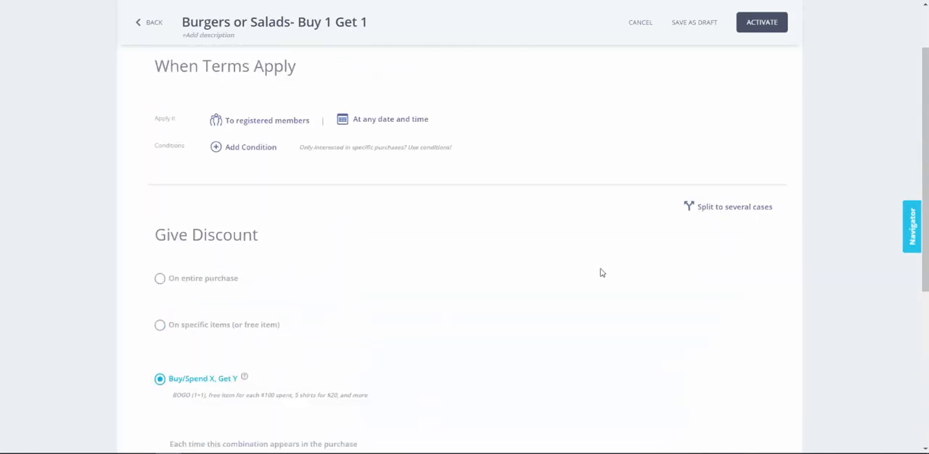
pyautogui.click(709, 210)
pyautogui.scroll(-2, 924, 150)
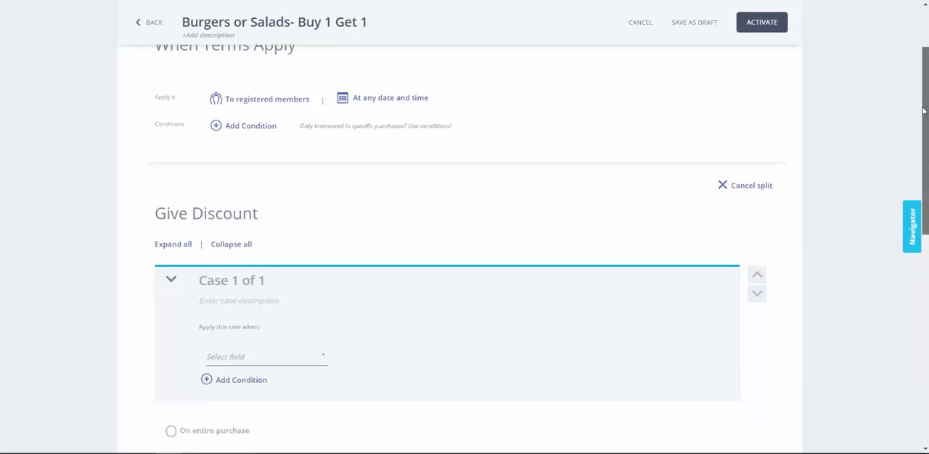
pyautogui.scroll(-2, 464, 254)
pyautogui.scroll(-2, 810, 262)
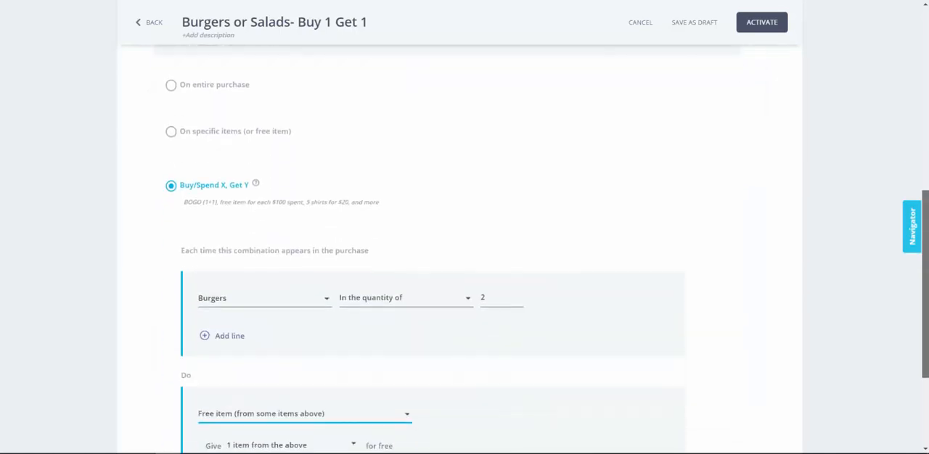
# Step: Add a second case to the discount of the Burgers or Salads deal
pyautogui.scroll(1, 809, 262)
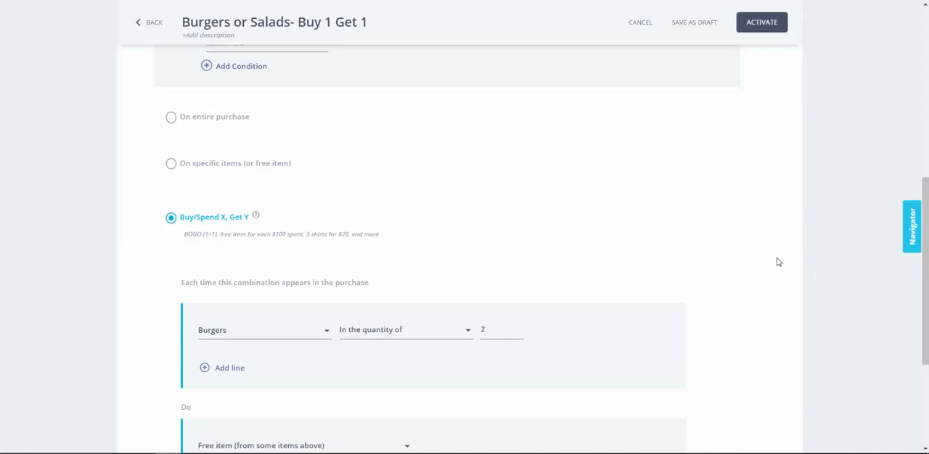
pyautogui.scroll(-3, 777, 262)
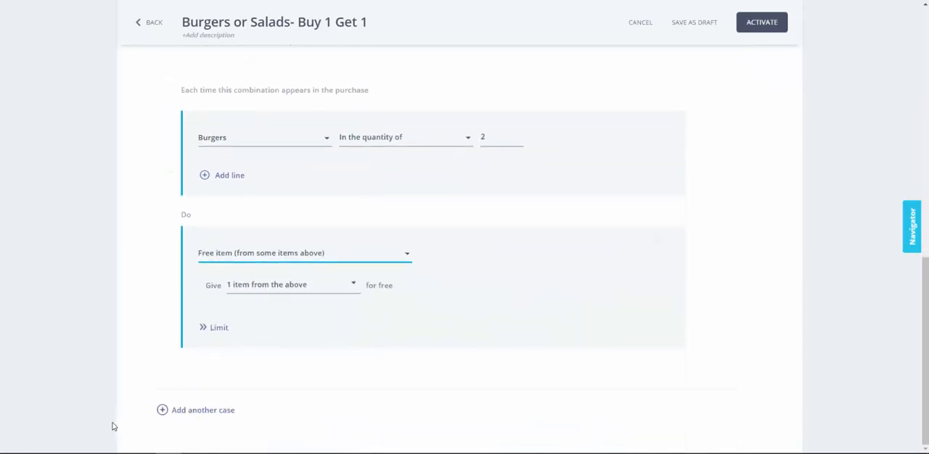
pyautogui.click(172, 414)
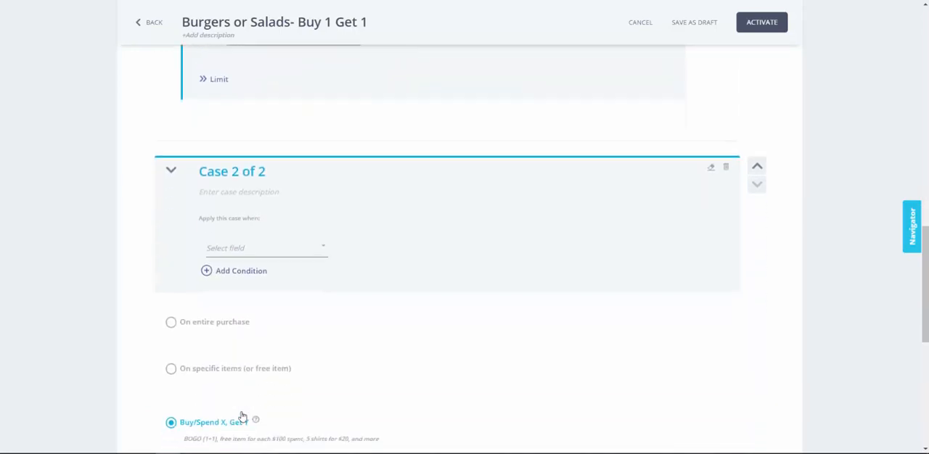
pyautogui.scroll(-3, 187, 385)
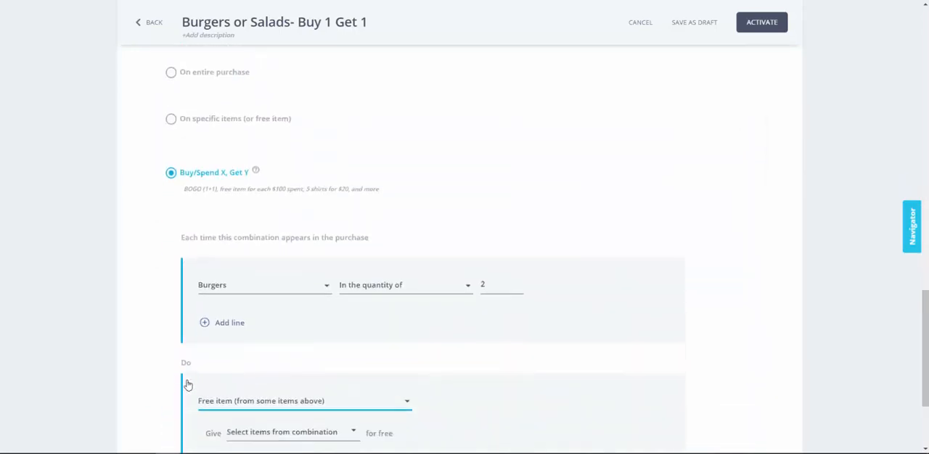
pyautogui.scroll(-1, 187, 385)
# Step: Change the second case's required items from the Burgers group to the item codes 44444, 5678 and 5678
pyautogui.click(284, 225)
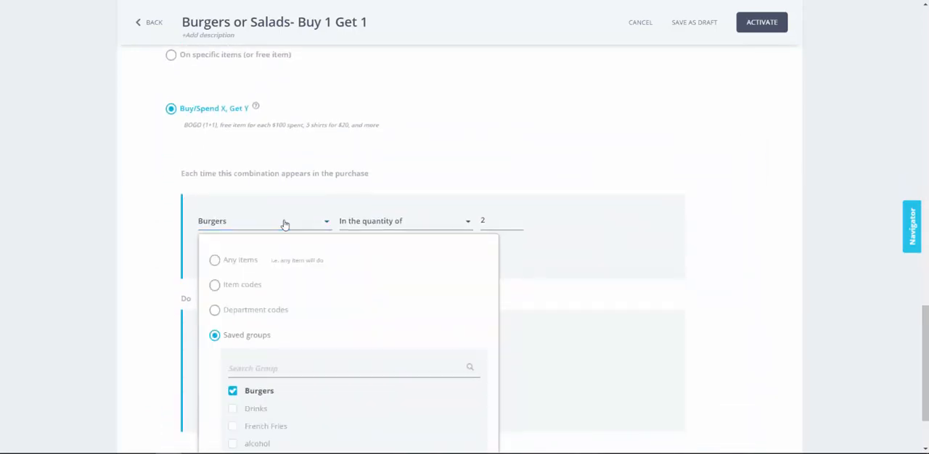
pyautogui.click(220, 289)
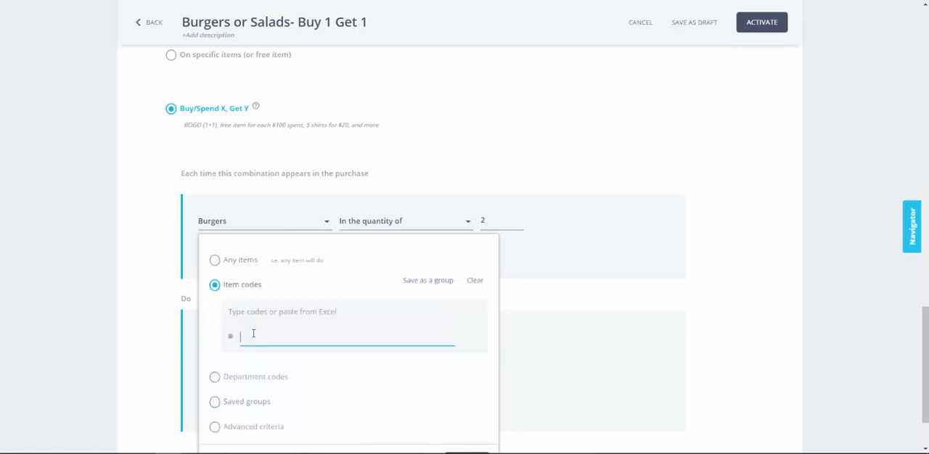
pyautogui.write('44444')
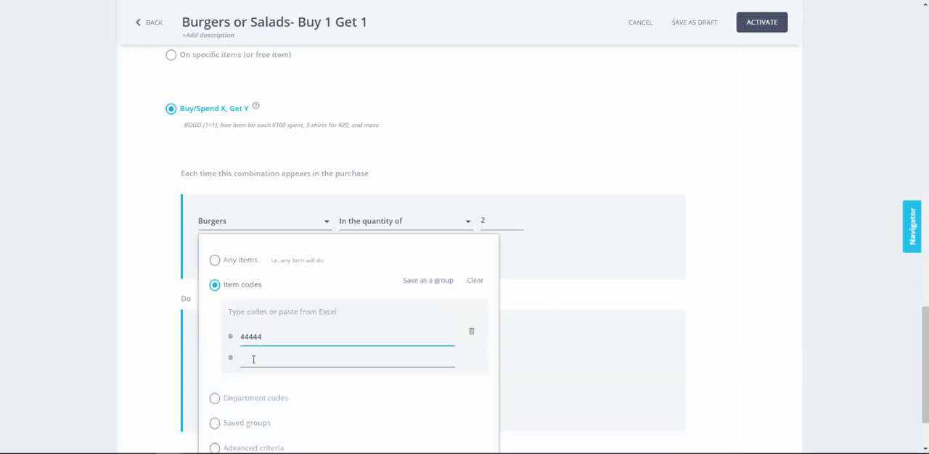
pyautogui.click(253, 359)
pyautogui.write('5678')
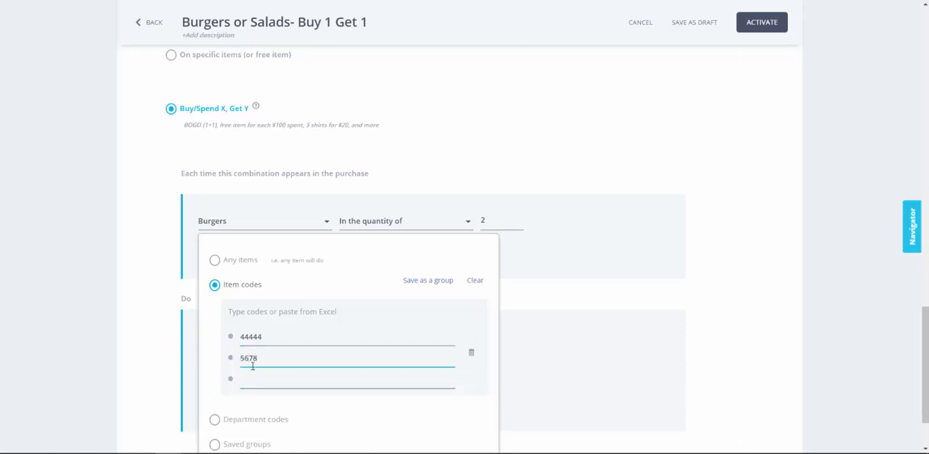
pyautogui.click(251, 378)
pyautogui.write('5678')
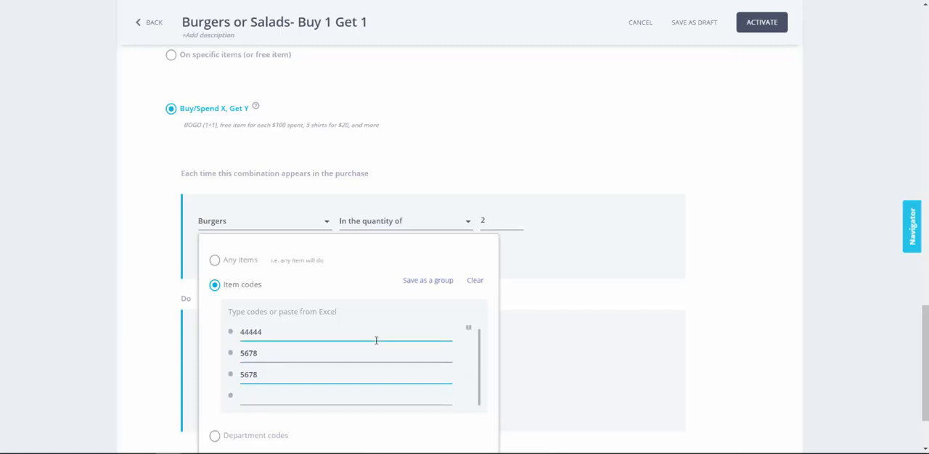
pyautogui.scroll(-1, 376, 341)
pyautogui.click(462, 431)
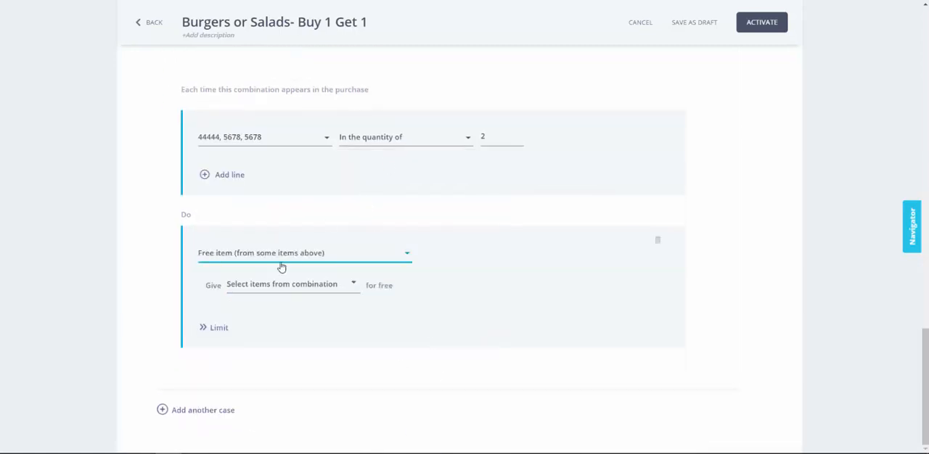
# Step: Set the second case to give 1 of the above items for free, as specific items from the combination
pyautogui.click(255, 286)
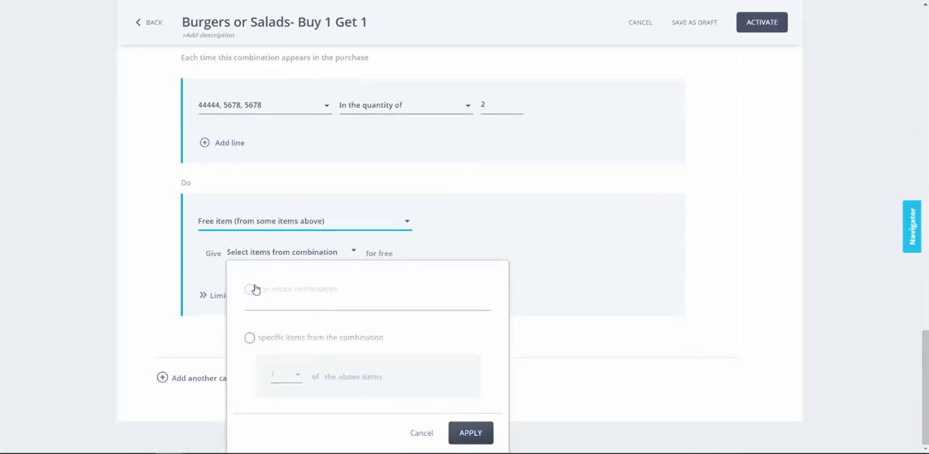
pyautogui.click(249, 338)
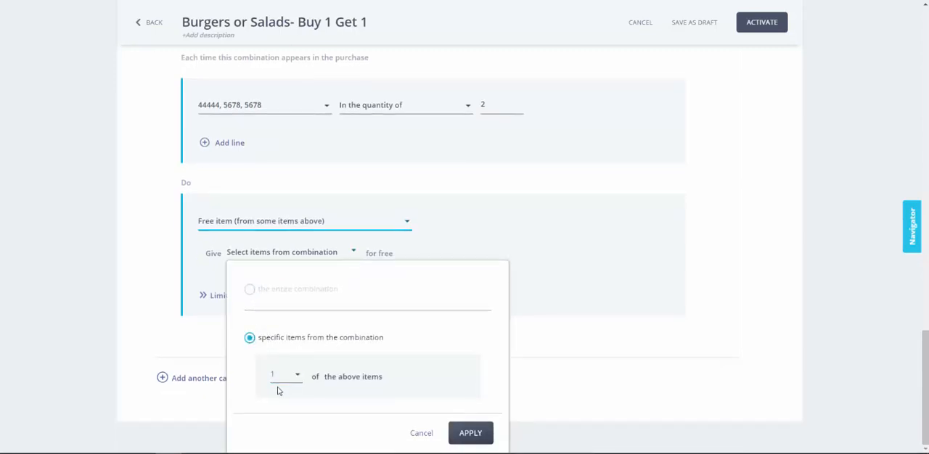
pyautogui.click(458, 435)
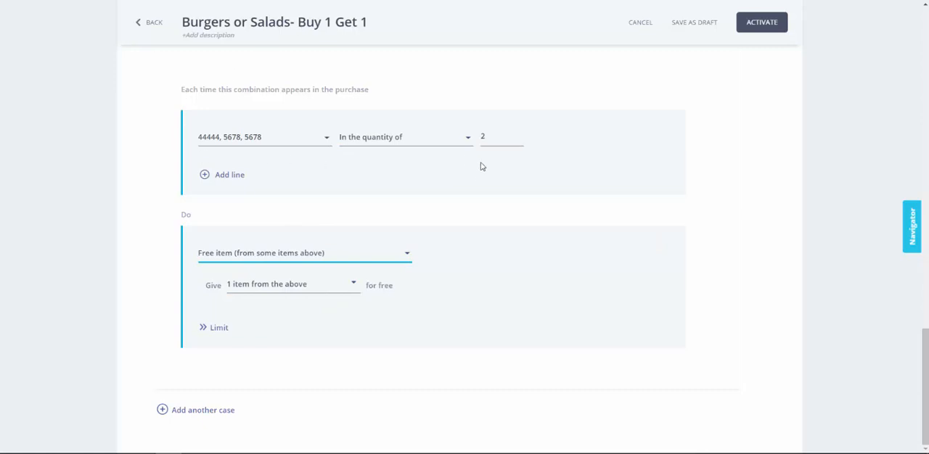
# Step: Describe the first case as Buy 1 Get 1 Burgers and the second case as Buy 1 Get 1 Salads
pyautogui.scroll(2, 481, 170)
pyautogui.scroll(15, 217, 243)
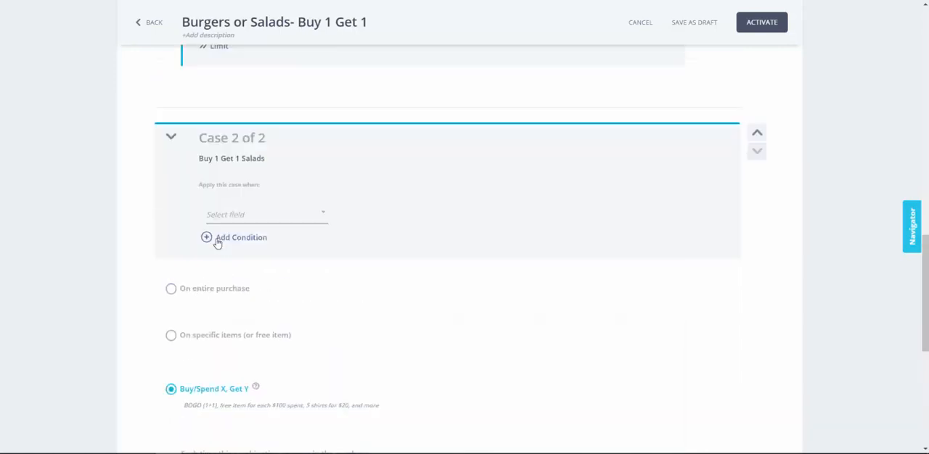
pyautogui.click(231, 203)
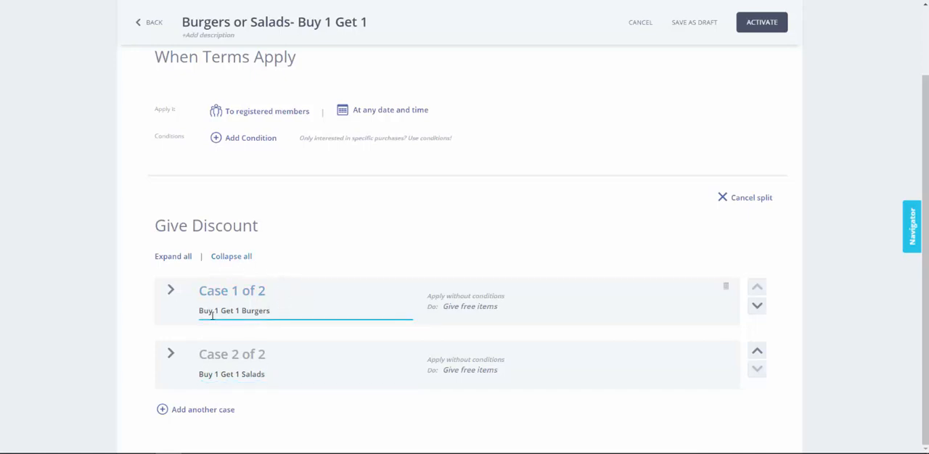
# Step: Move the Salads case above the Burgers case and restore the original case order
pyautogui.click(757, 353)
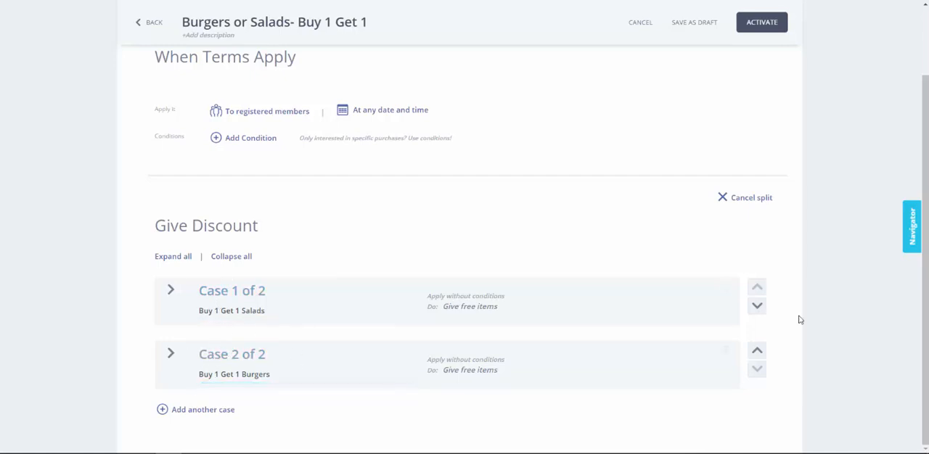
pyautogui.click(757, 350)
# Step: Activate the Burgers or Salads- Buy 1 Get 1 deal
pyautogui.scroll(2, 691, 266)
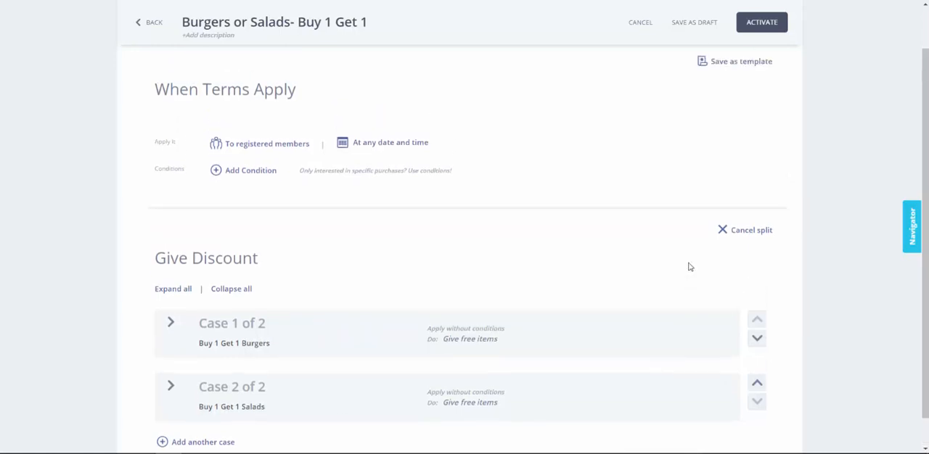
pyautogui.click(759, 79)
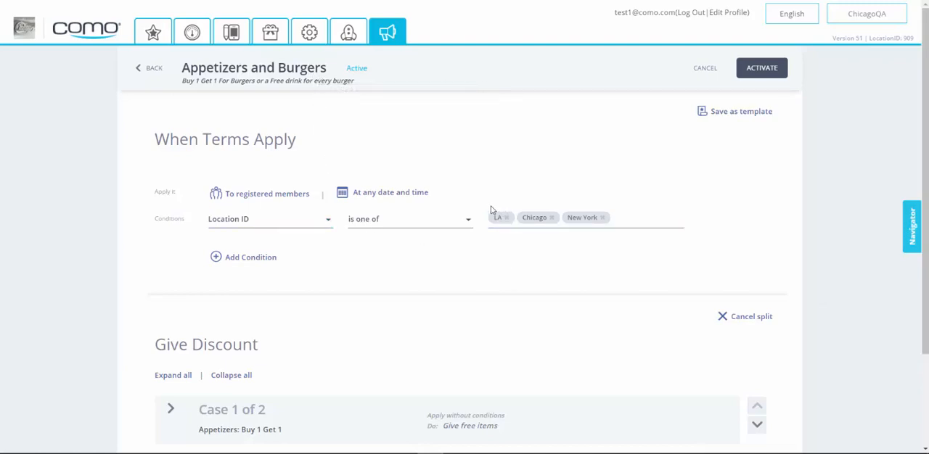
# Step: Examine the Appetizers and Burgers deal's location condition and the first case's item combination, free-item setting and limits
pyautogui.click(254, 220)
pyautogui.click(254, 222)
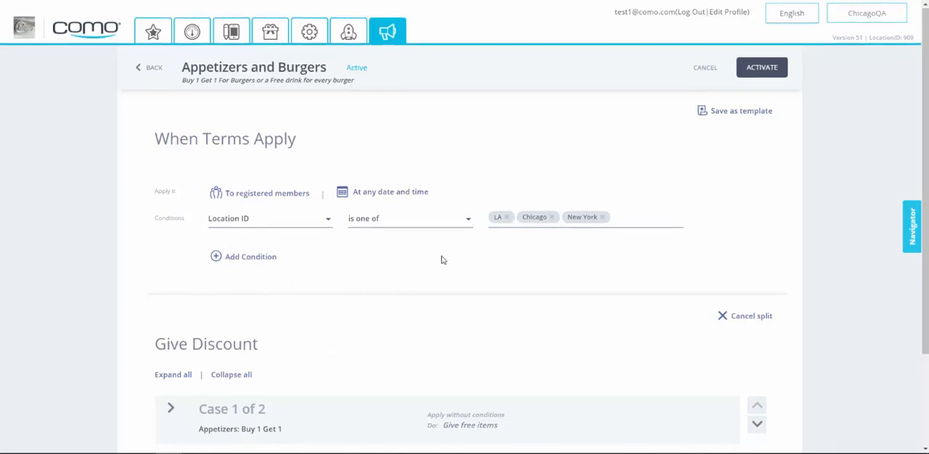
pyautogui.scroll(-2, 442, 260)
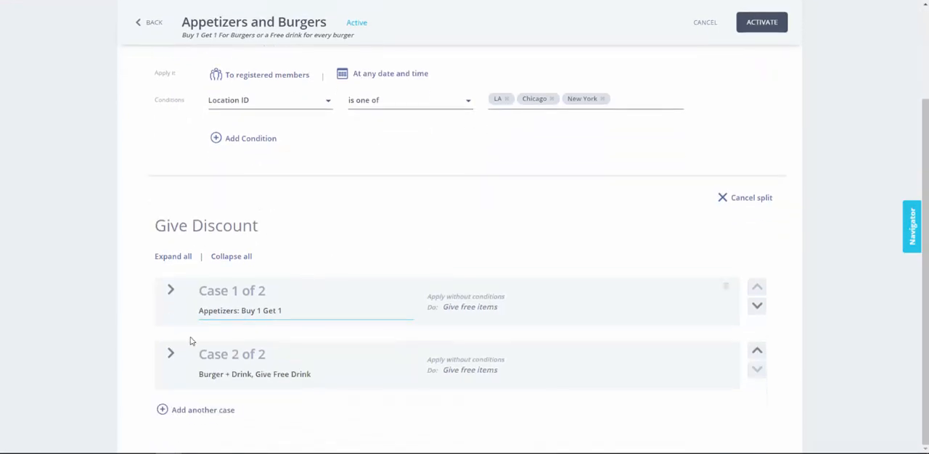
pyautogui.click(171, 290)
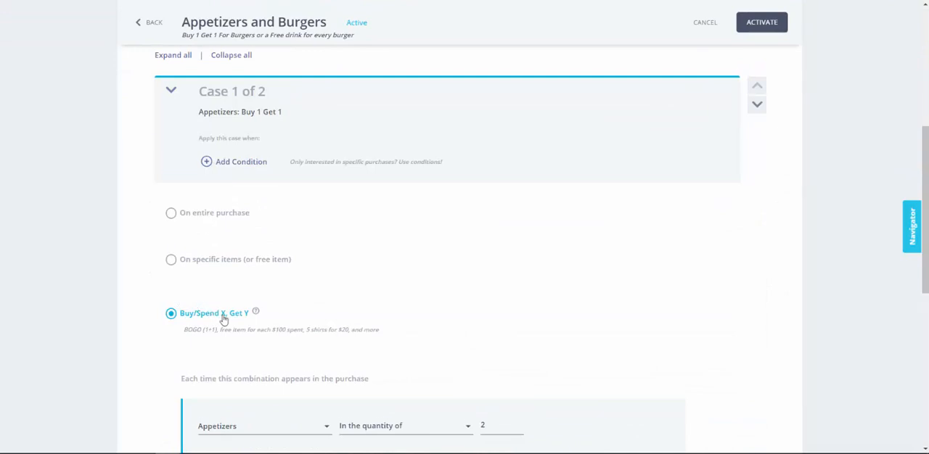
pyautogui.scroll(-2, 224, 319)
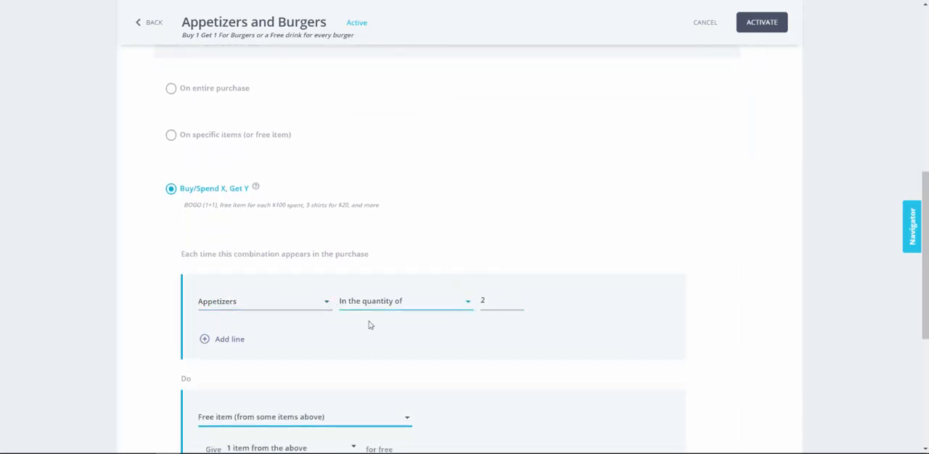
pyautogui.scroll(-2, 369, 326)
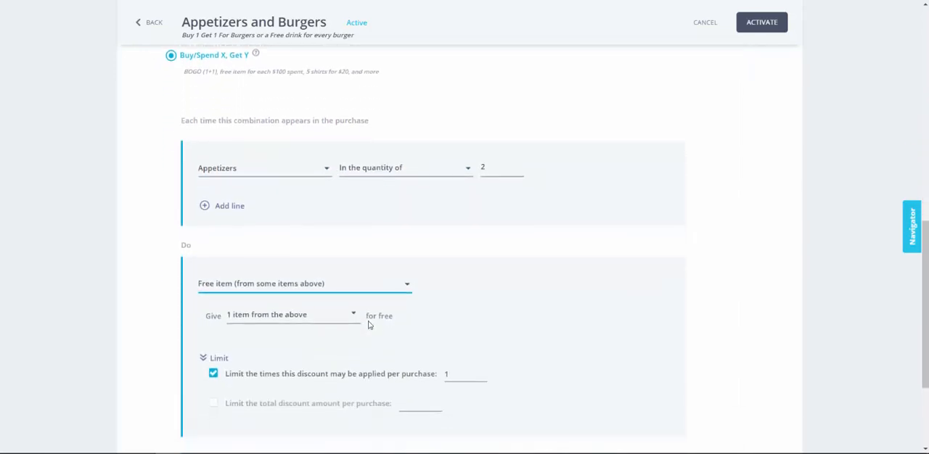
pyautogui.click(307, 324)
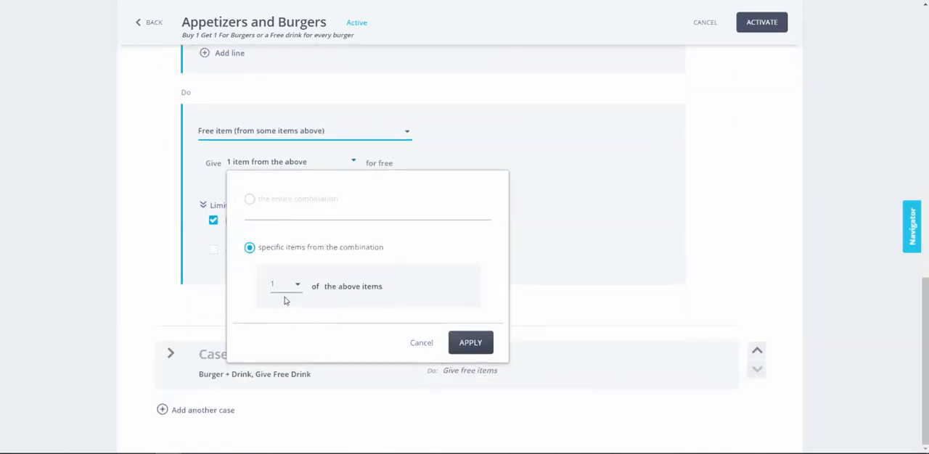
pyautogui.click(471, 343)
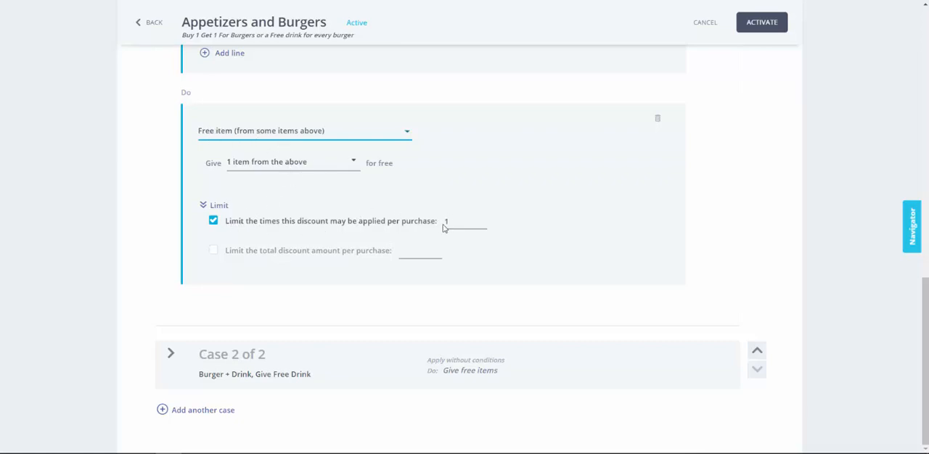
pyautogui.scroll(8, 413, 185)
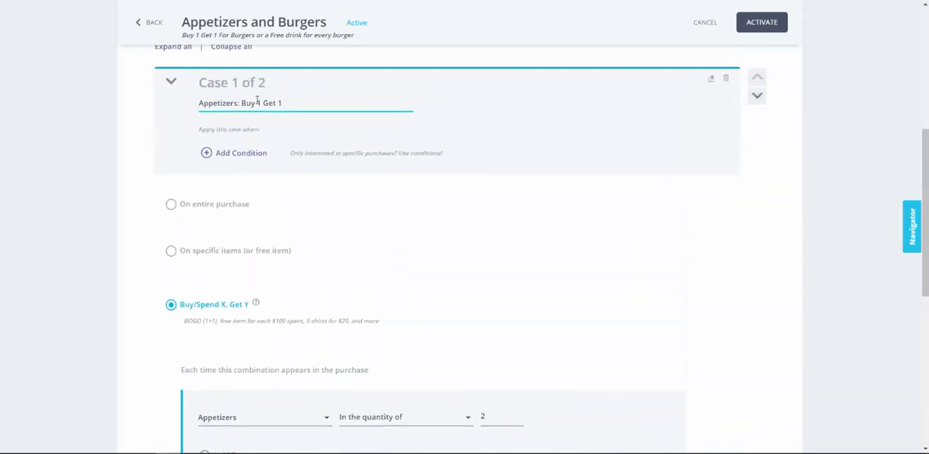
pyautogui.click(174, 85)
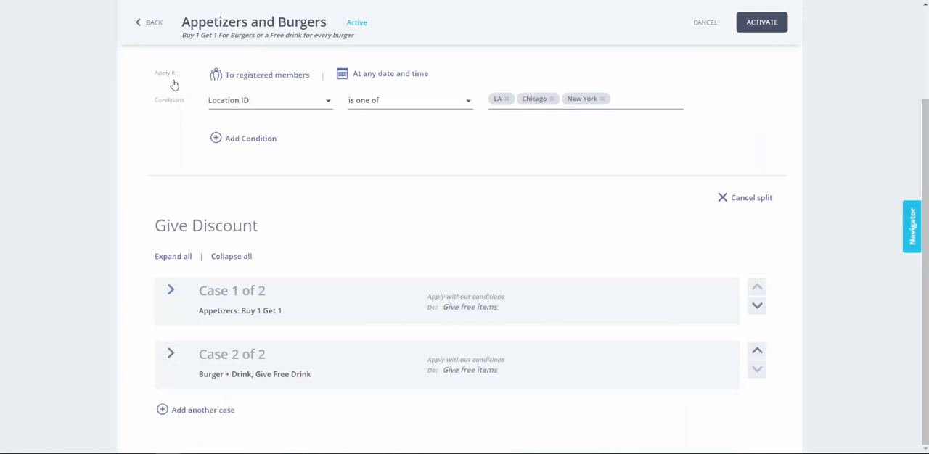
# Step: Examine the second case's burger and drink combination and which line's item it gives for free
pyautogui.click(170, 354)
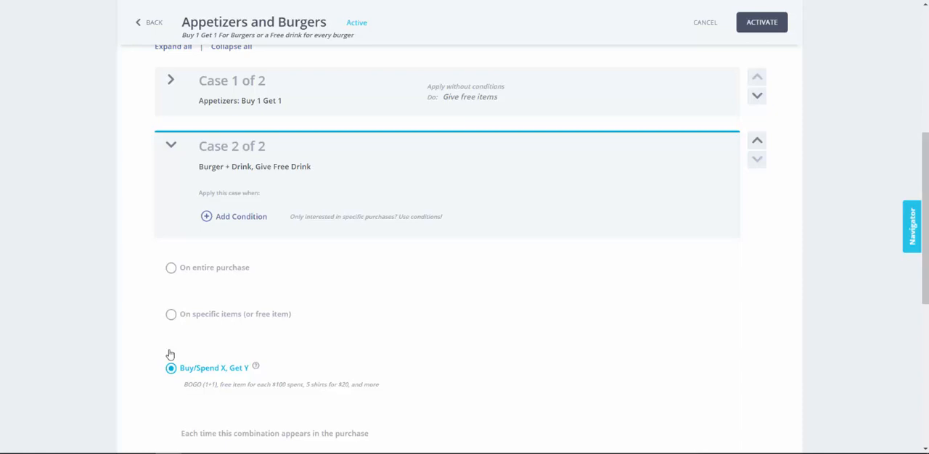
pyautogui.scroll(-3, 164, 345)
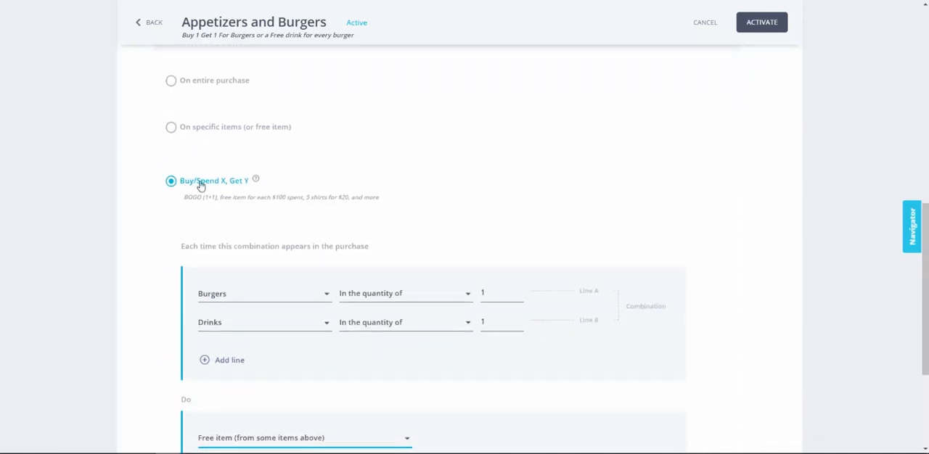
pyautogui.scroll(-2, 242, 187)
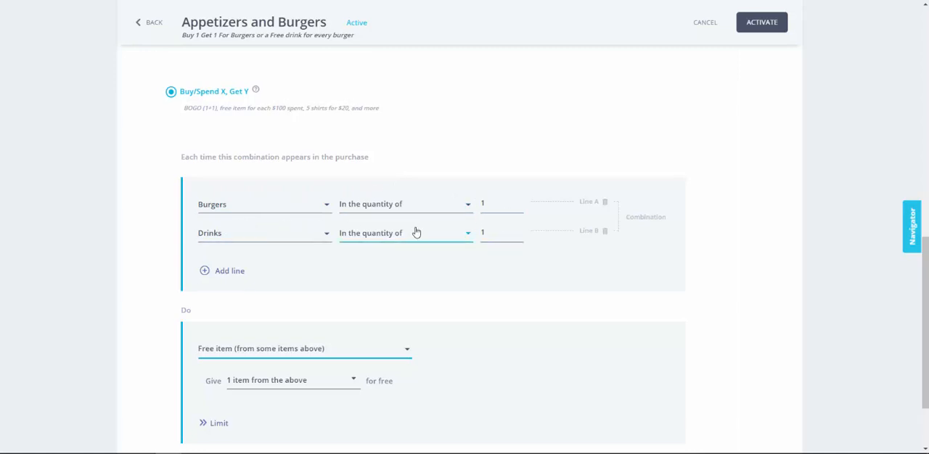
pyautogui.scroll(-2, 416, 232)
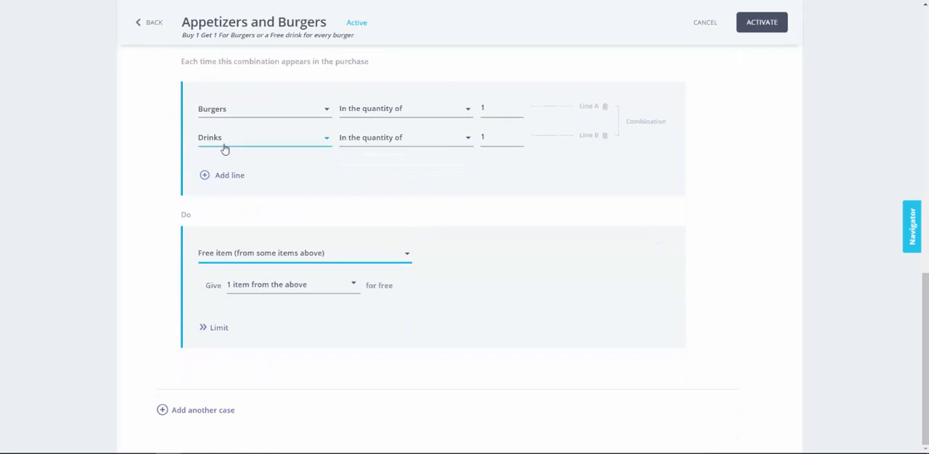
pyautogui.click(245, 283)
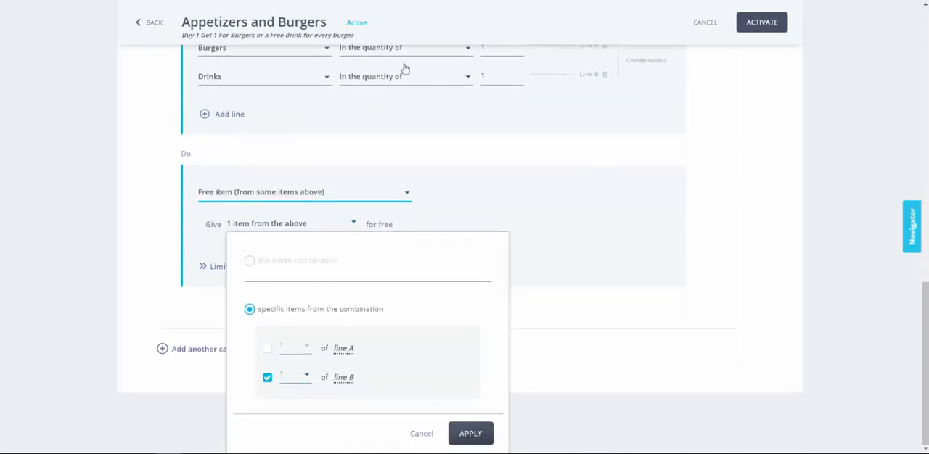
pyautogui.click(469, 433)
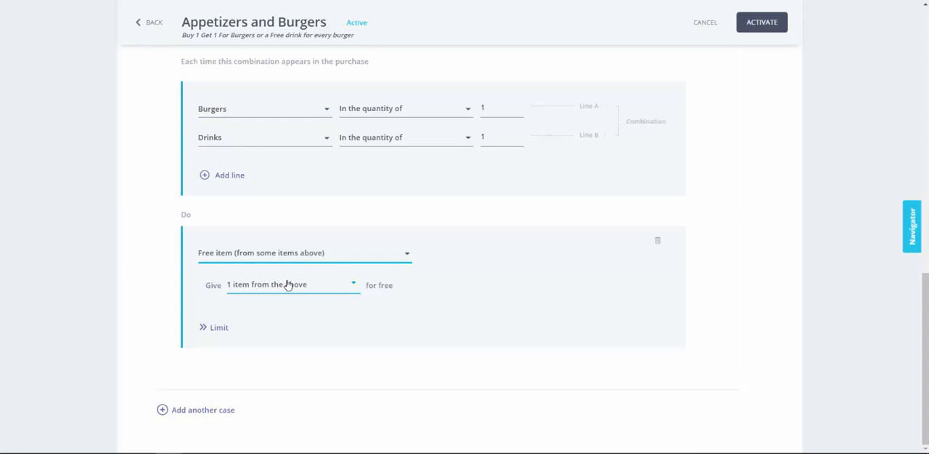
pyautogui.scroll(6, 288, 285)
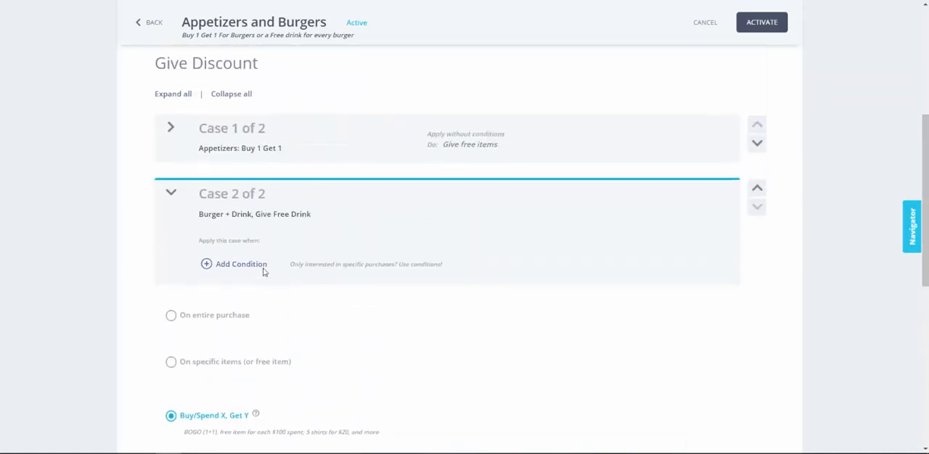
pyautogui.click(172, 194)
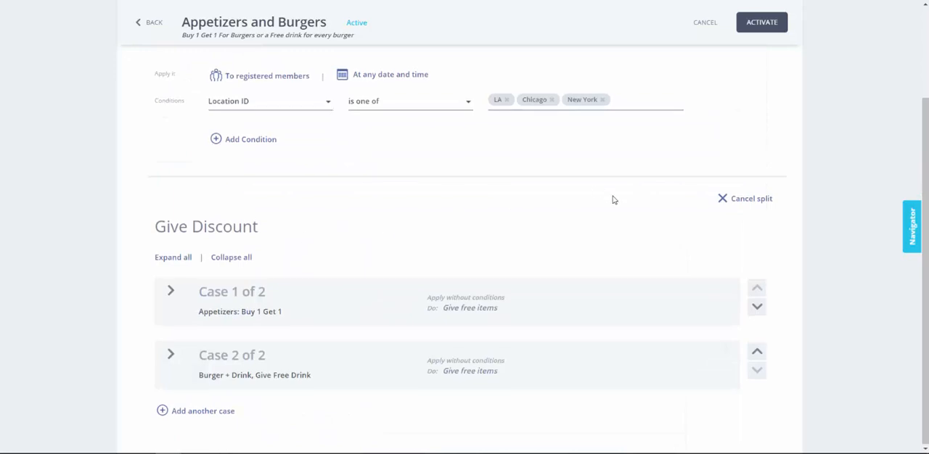
# Step: Activate the Appetizers and Burgers deal
pyautogui.scroll(2, 620, 189)
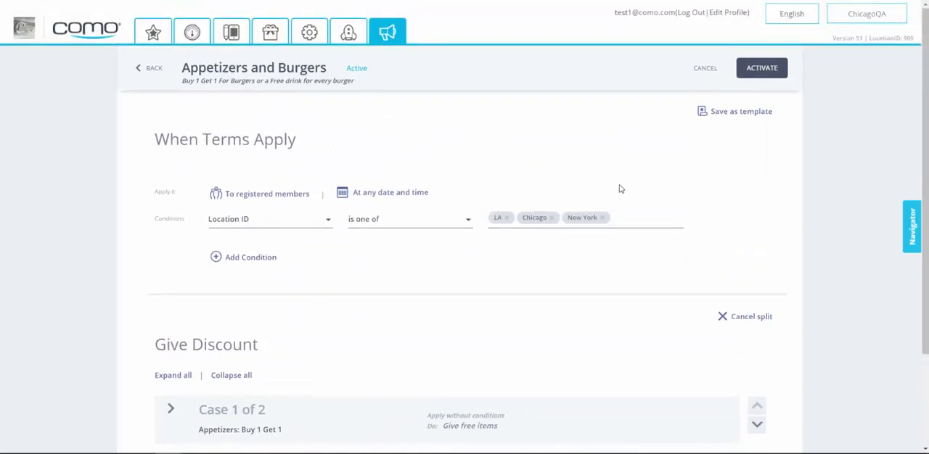
pyautogui.click(763, 69)
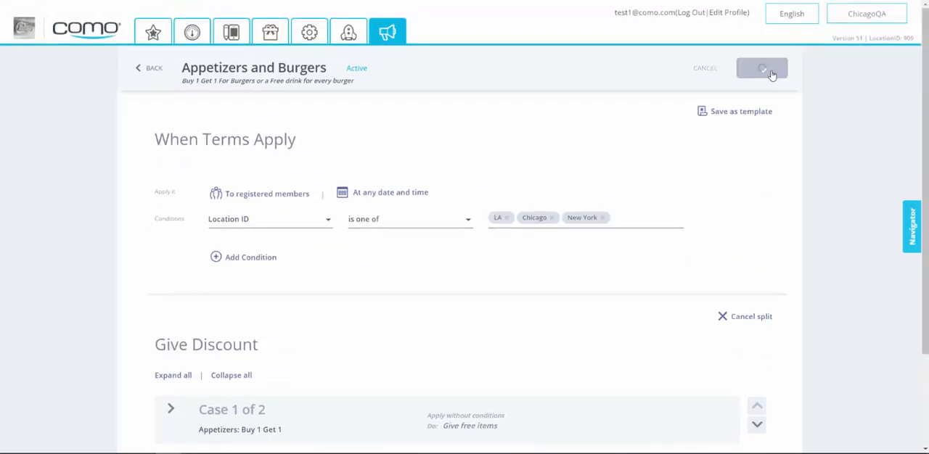